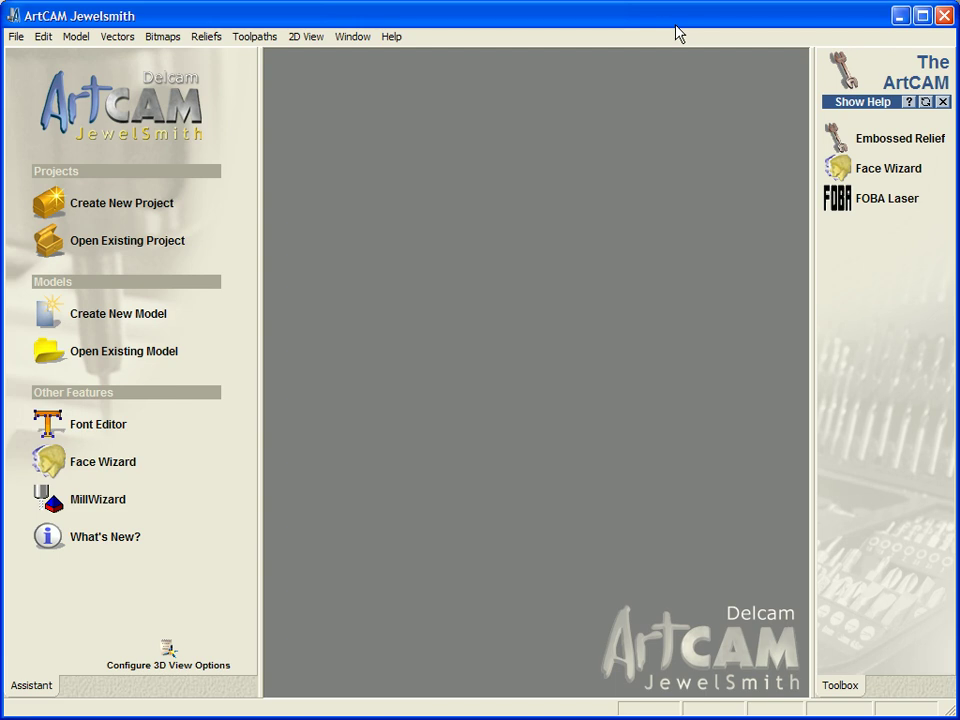
- Start a new project and import the Rhino Ring.3dm surface model into the Assembly
{"action": "left_click", "coordinate": [169, 210]}
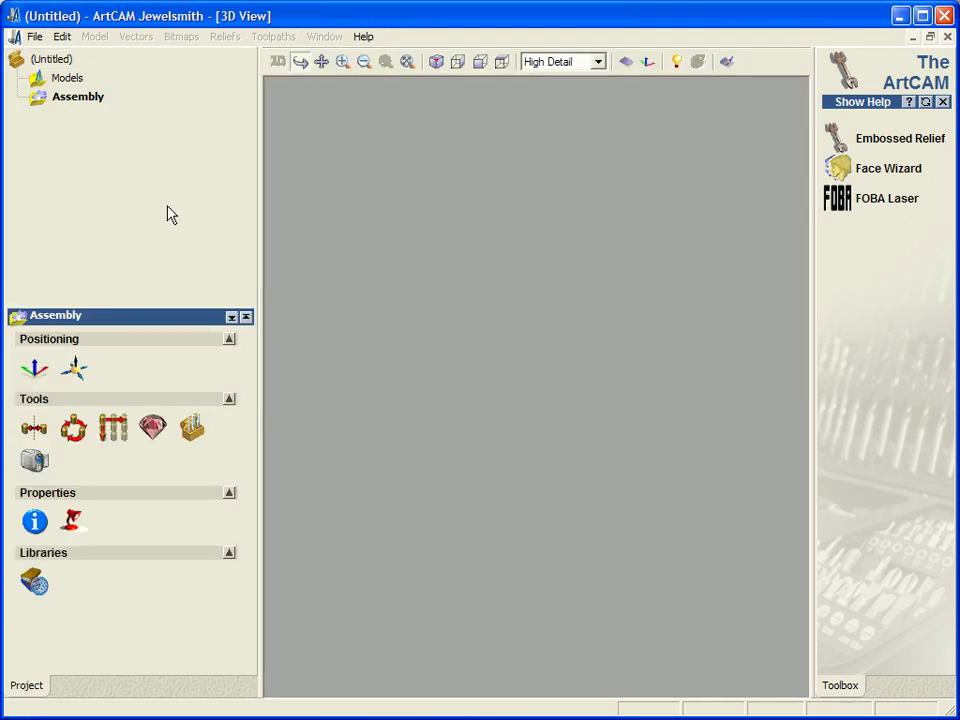
{"action": "right_click", "coordinate": [66, 104]}
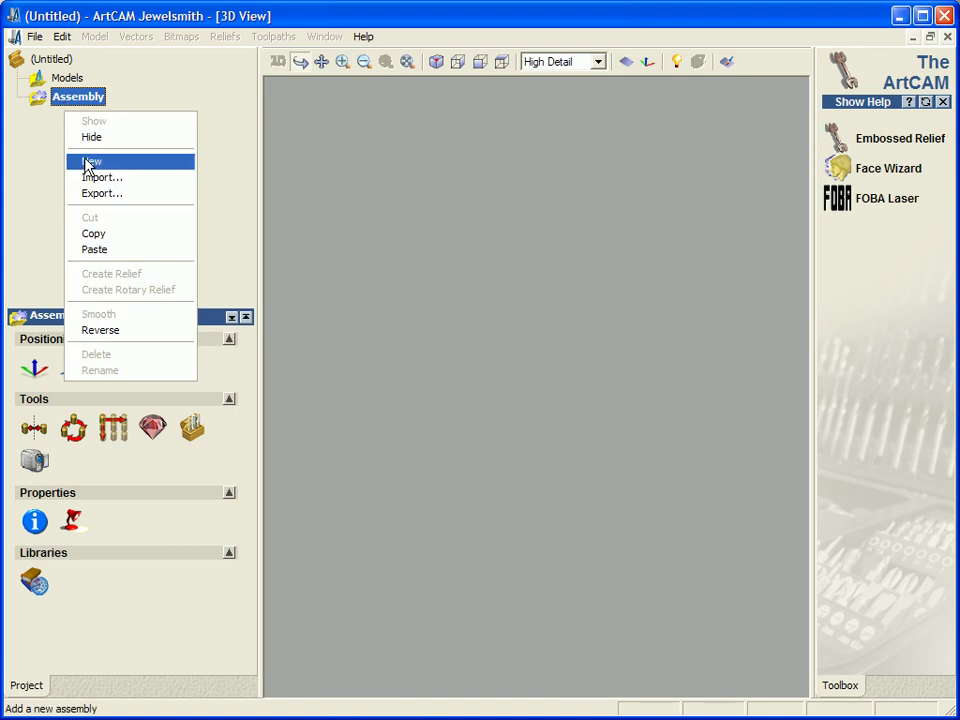
{"action": "left_click", "coordinate": [96, 178]}
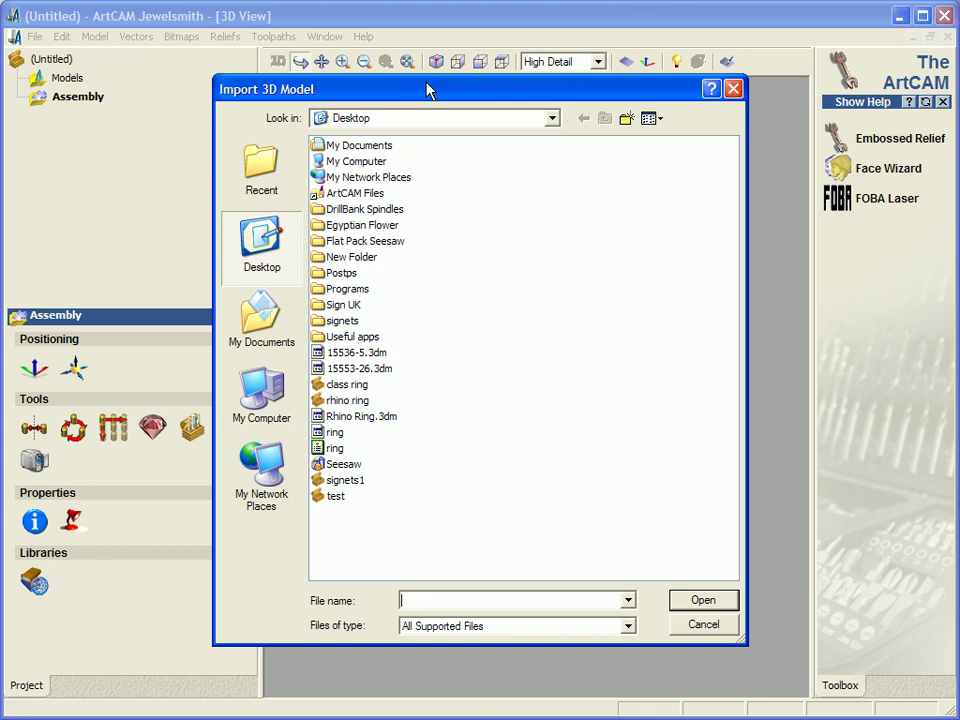
{"action": "left_click_drag", "start_coordinate": [426, 88], "coordinate": [426, 30]}
{"action": "left_click", "coordinate": [510, 568]}
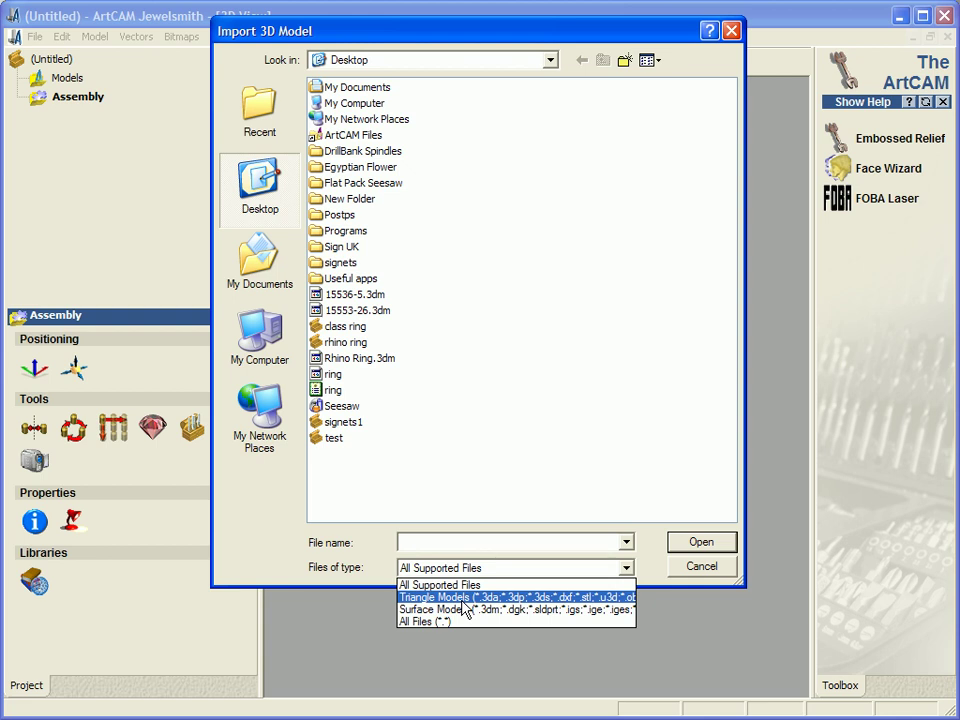
{"action": "left_click", "coordinate": [464, 609]}
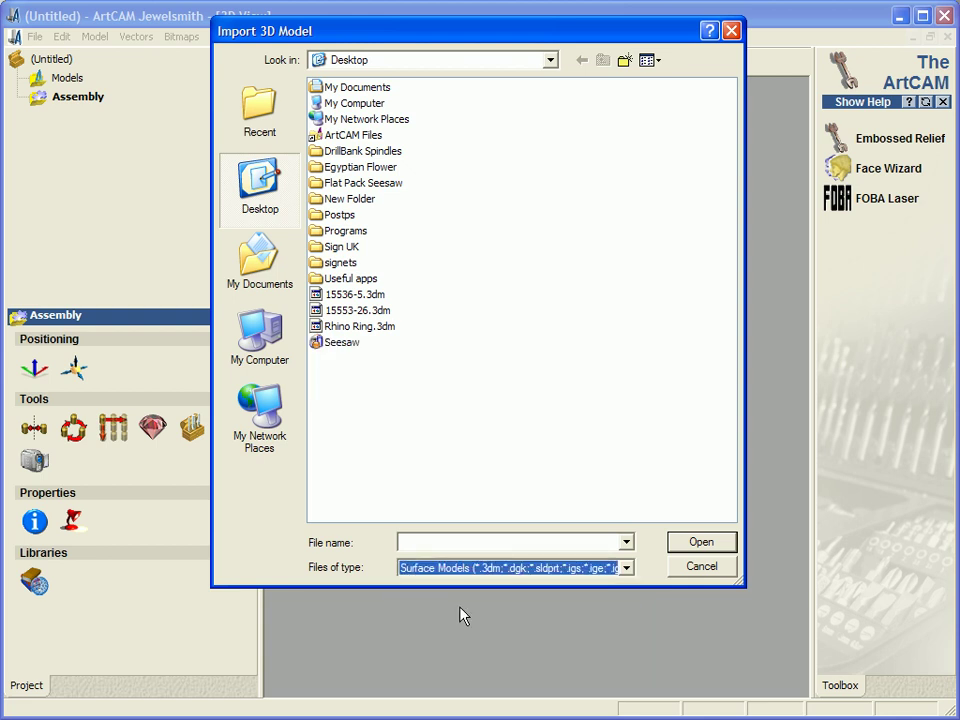
{"action": "left_click", "coordinate": [341, 327]}
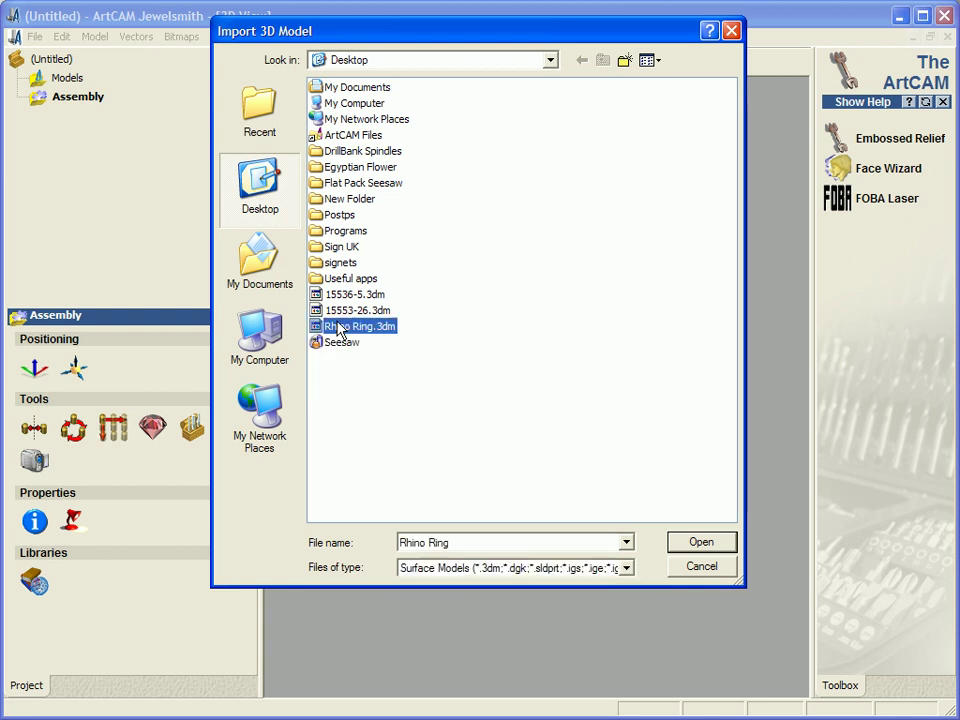
{"action": "left_click", "coordinate": [684, 543]}
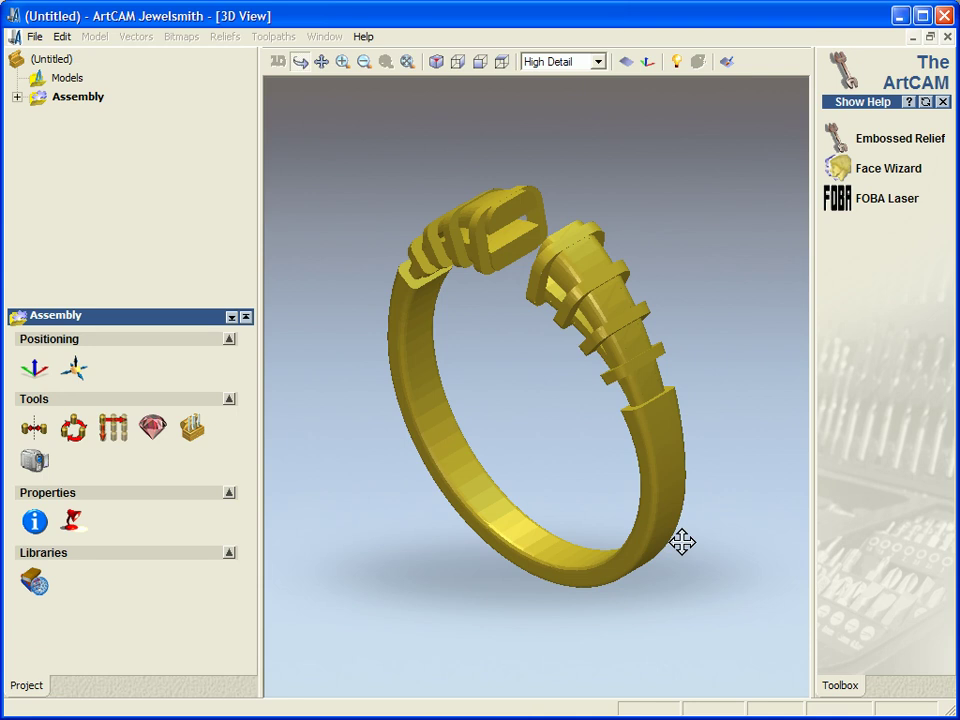
- Orbit and zoom the gold ring from several sides until its open tips face forward
{"action": "left_click_drag", "start_coordinate": [497, 508], "coordinate": [560, 347]}
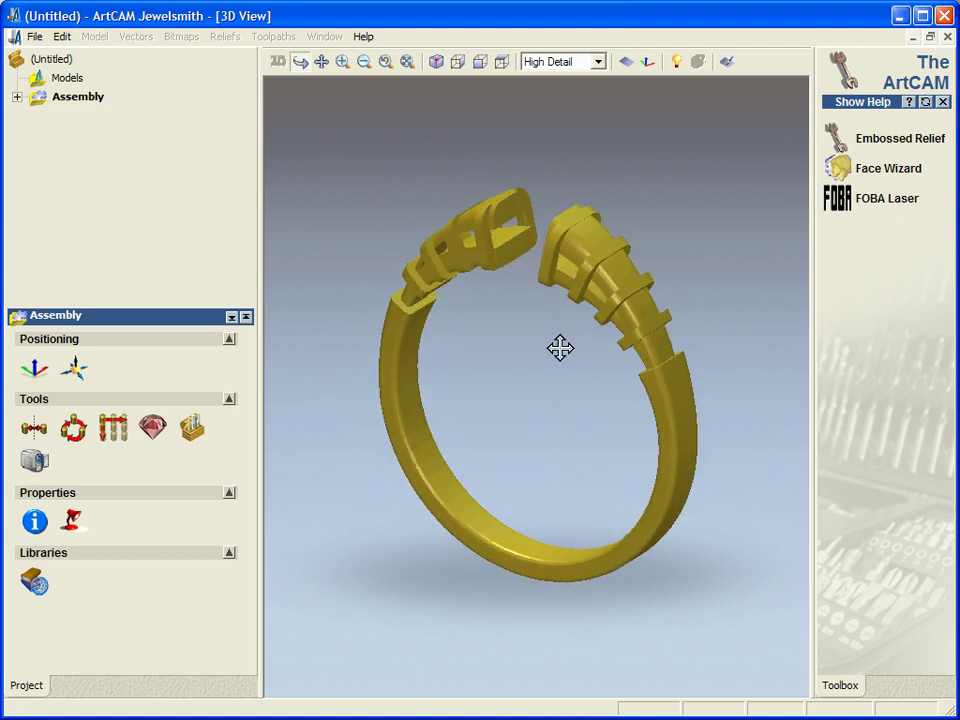
{"action": "scroll", "coordinate": [560, 347], "scroll_direction": "up", "scroll_amount": 5}
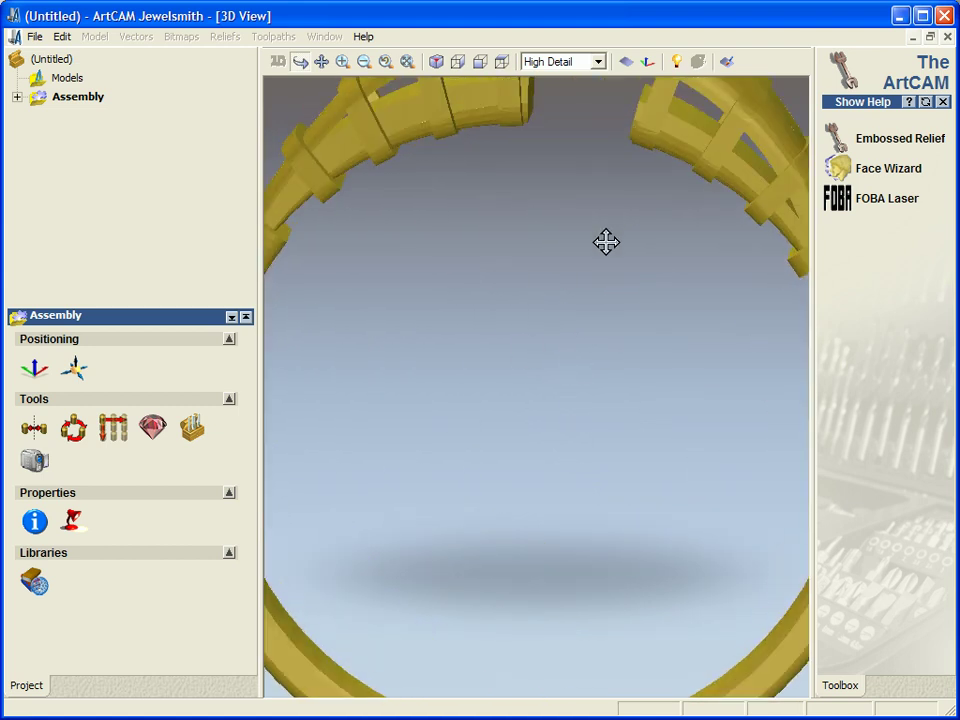
{"action": "left_click_drag", "start_coordinate": [568, 319], "coordinate": [456, 302]}
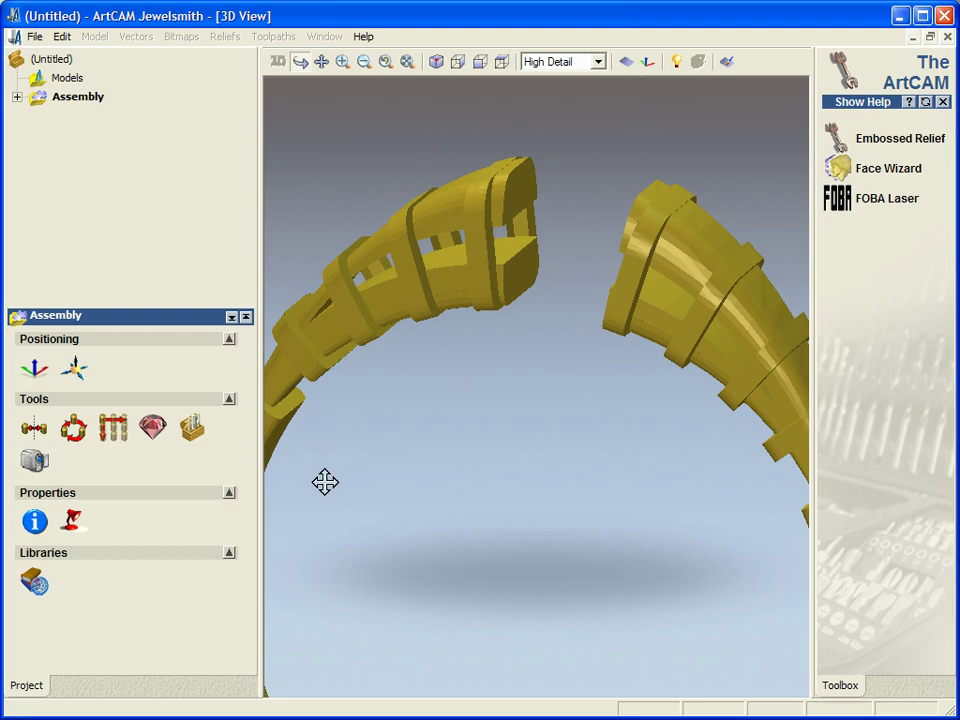
{"action": "left_click_drag", "start_coordinate": [446, 465], "coordinate": [459, 448]}
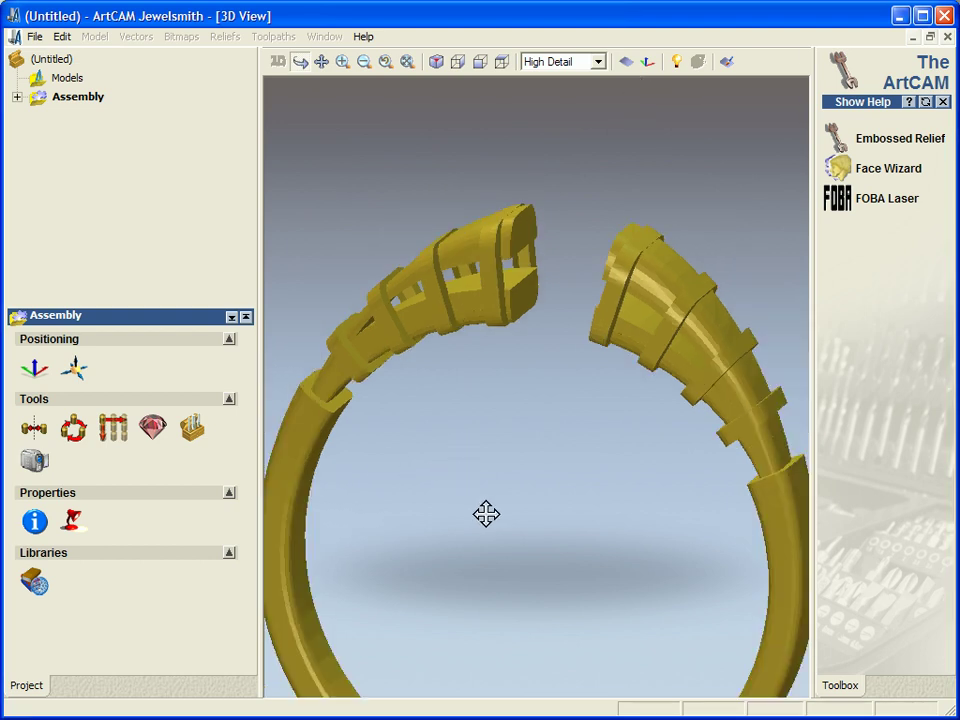
{"action": "left_click_drag", "start_coordinate": [559, 473], "coordinate": [448, 407]}
{"action": "left_click_drag", "start_coordinate": [506, 468], "coordinate": [491, 362]}
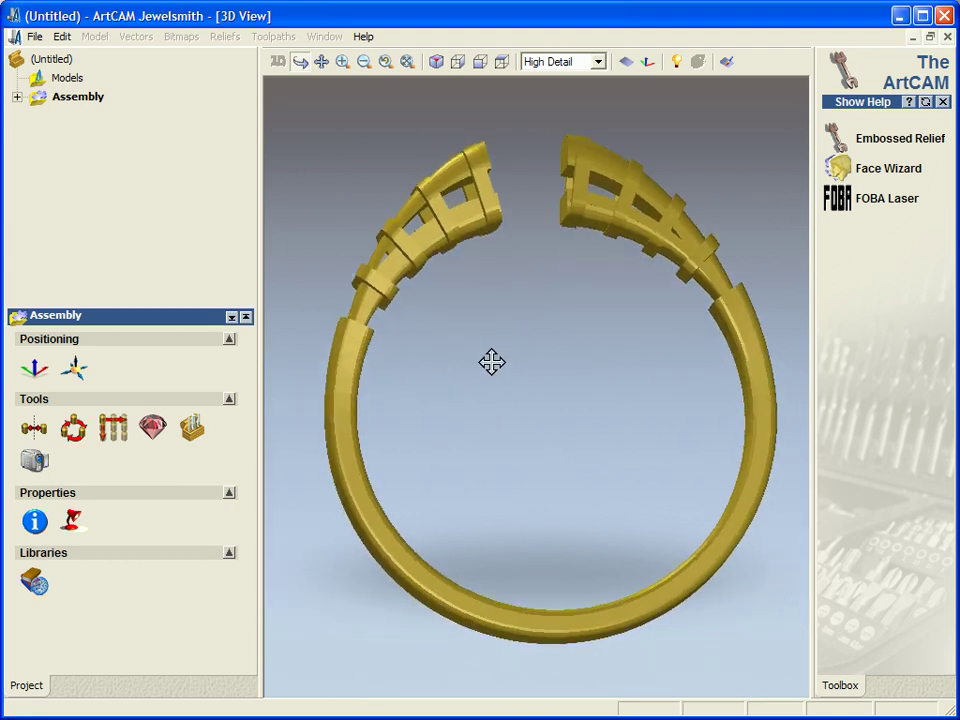
{"action": "left_click_drag", "start_coordinate": [568, 384], "coordinate": [587, 493]}
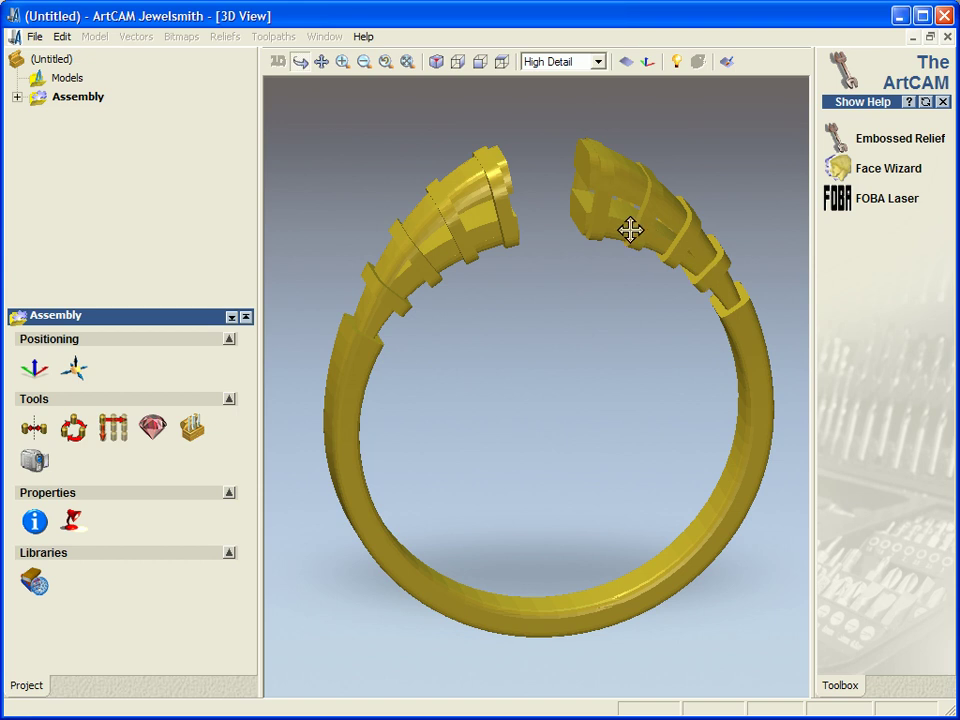
{"action": "left_click_drag", "start_coordinate": [668, 266], "coordinate": [543, 356]}
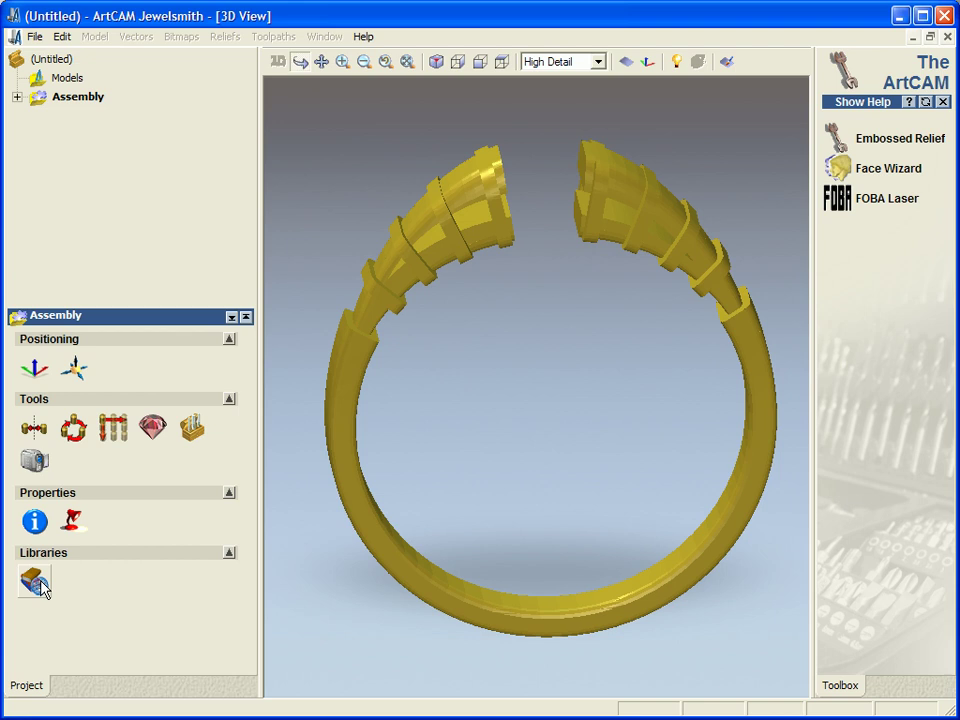
- Import 3mm TwistshankA Large from the Shanks (3mm Setting) library into the assembly
{"action": "left_click", "coordinate": [38, 583]}
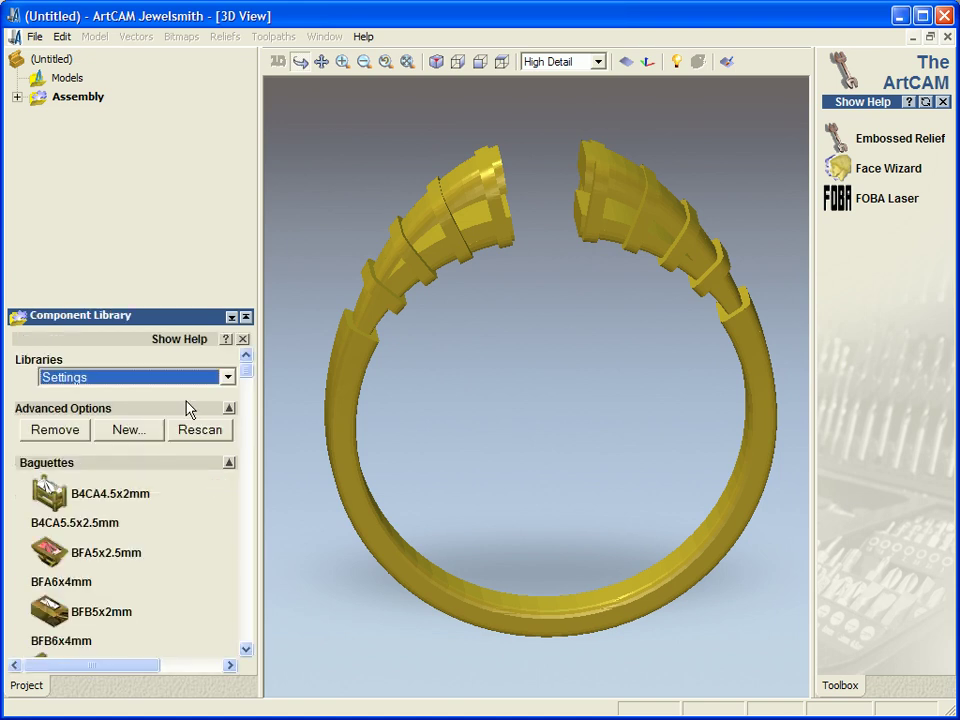
{"action": "left_click", "coordinate": [227, 378]}
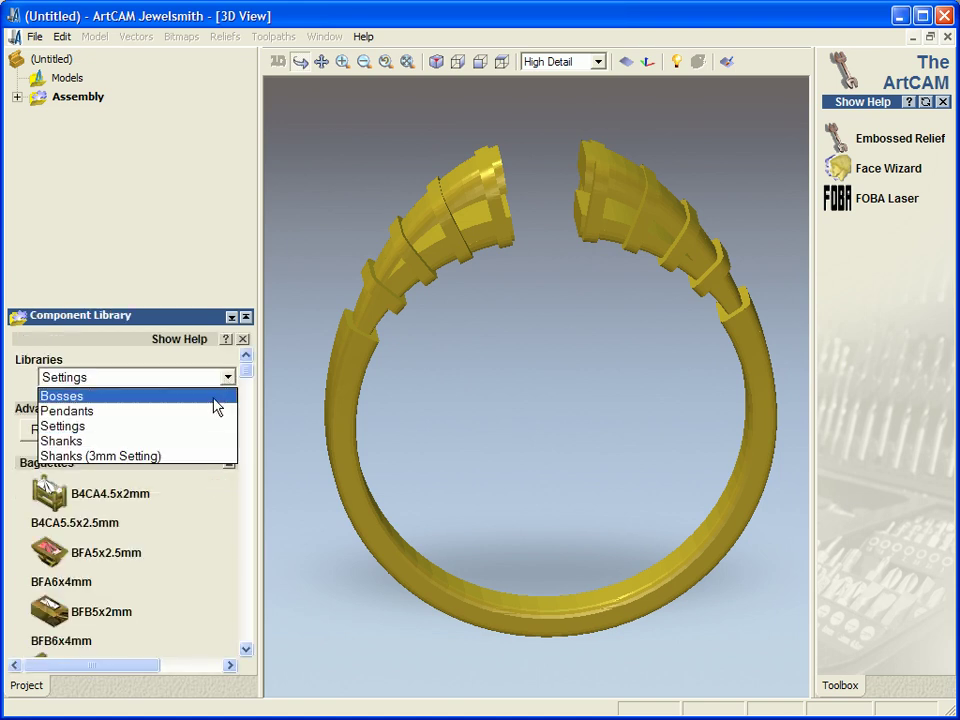
{"action": "left_click", "coordinate": [157, 457]}
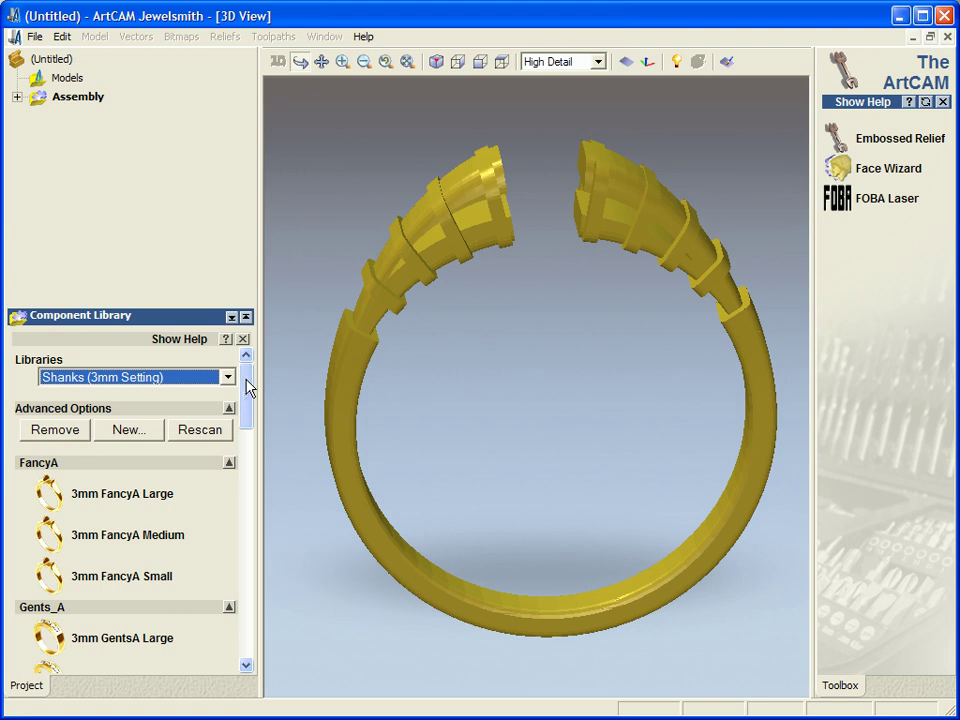
{"action": "left_click_drag", "start_coordinate": [247, 387], "coordinate": [253, 611]}
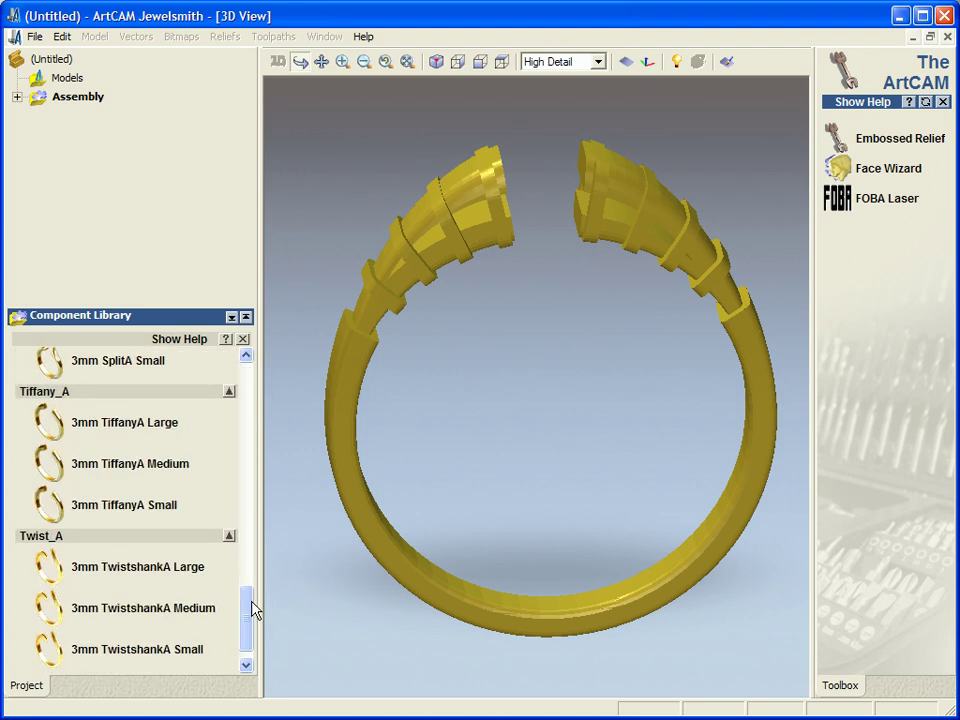
{"action": "left_click", "coordinate": [133, 583]}
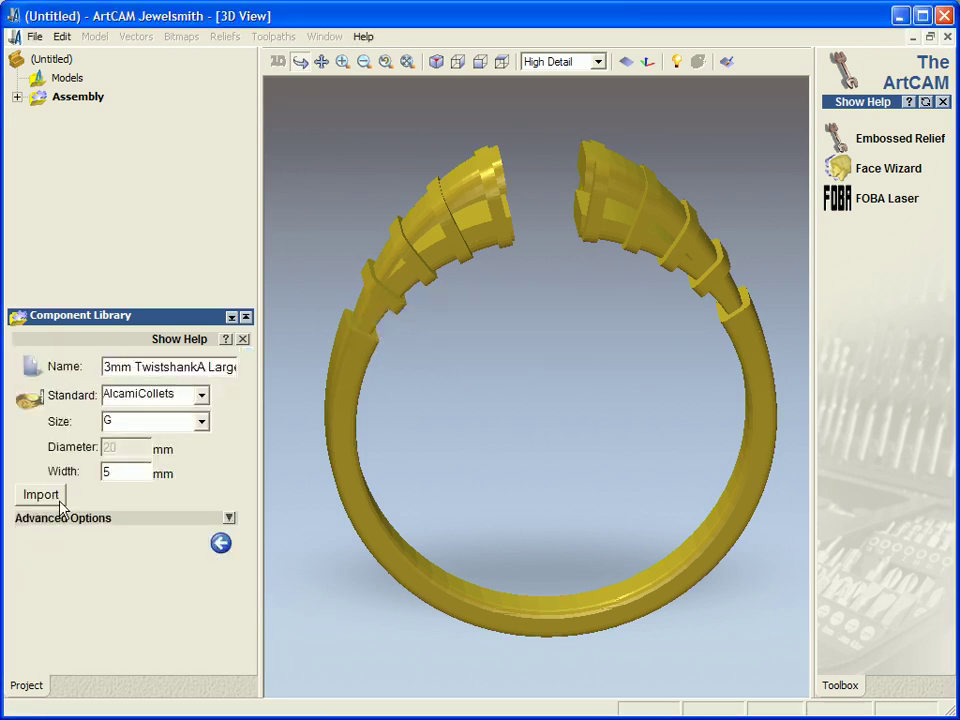
{"action": "left_click", "coordinate": [58, 500]}
{"action": "left_click_drag", "start_coordinate": [446, 549], "coordinate": [72, 185]}
- Delete the 3mm TwistshankA Large shank from the assembly again
{"action": "left_click", "coordinate": [16, 97]}
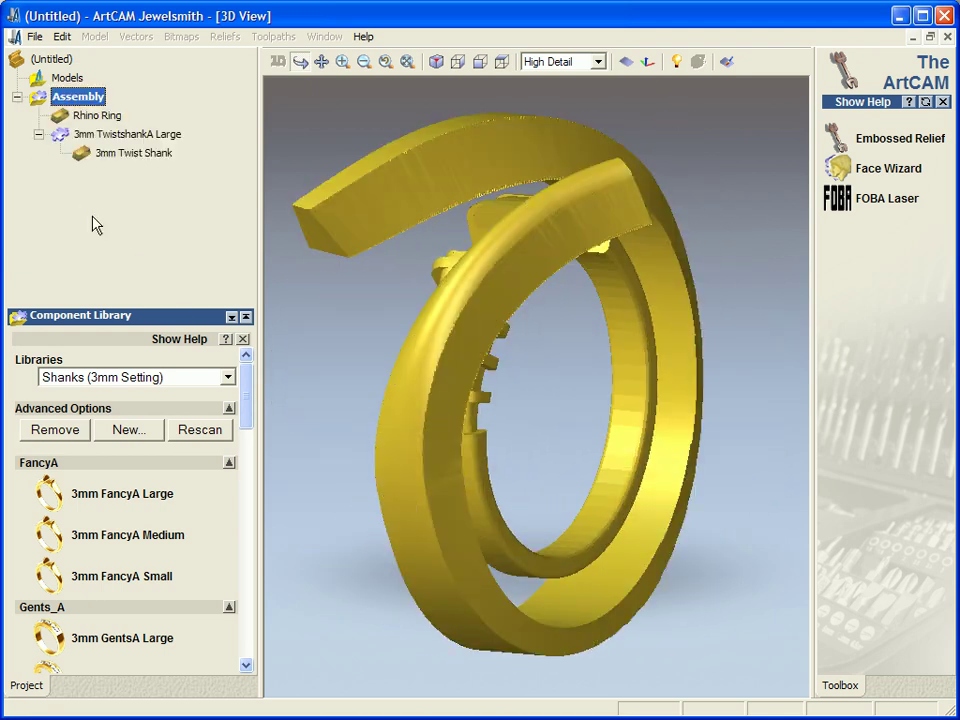
{"action": "right_click", "coordinate": [113, 151]}
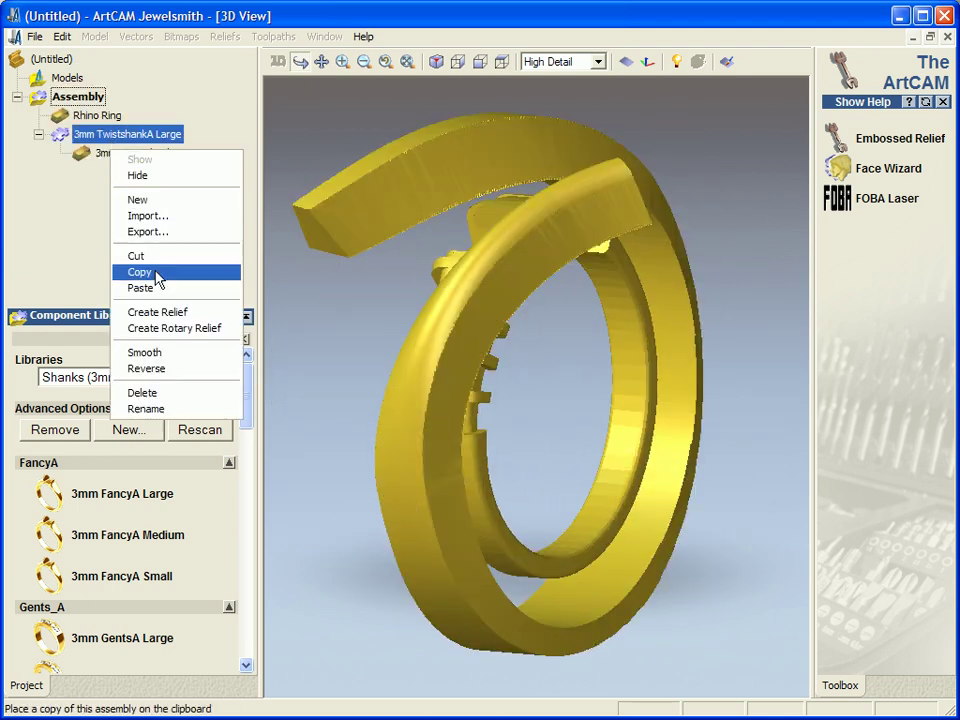
{"action": "left_click", "coordinate": [150, 394]}
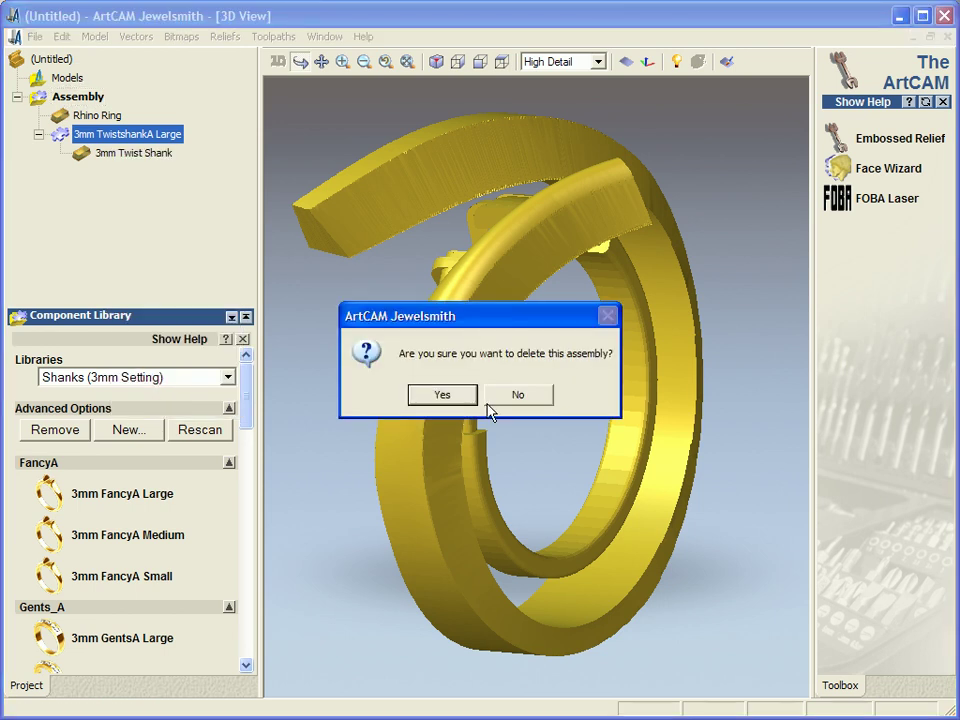
{"action": "left_click", "coordinate": [440, 392]}
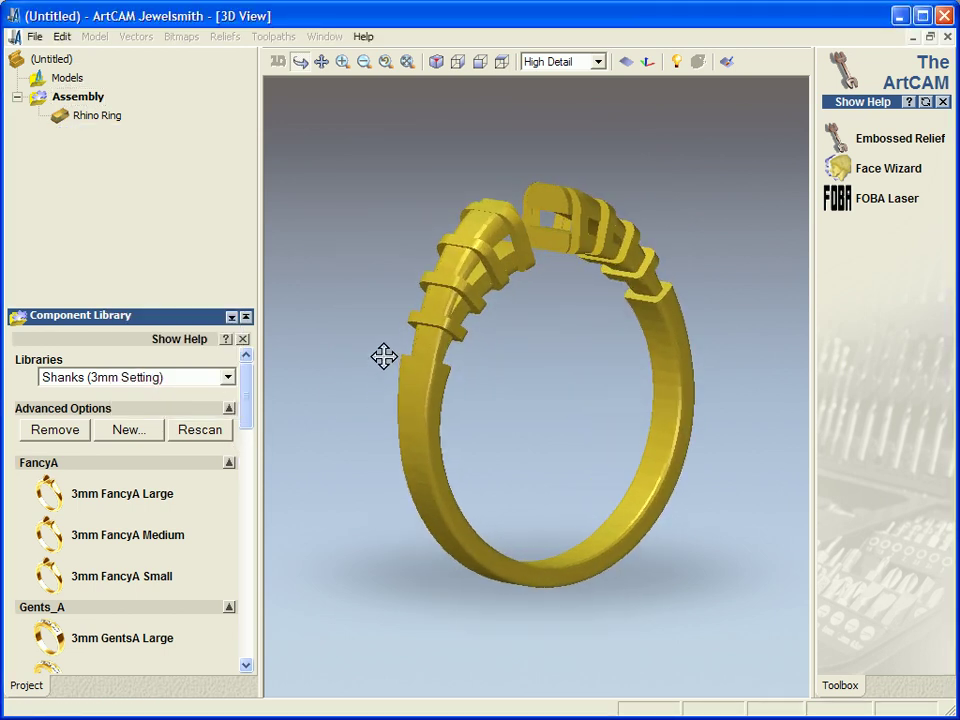
- Add the S4CA4mm square-cut setting from the Settings library and select it in the Project tree
{"action": "left_click", "coordinate": [206, 380]}
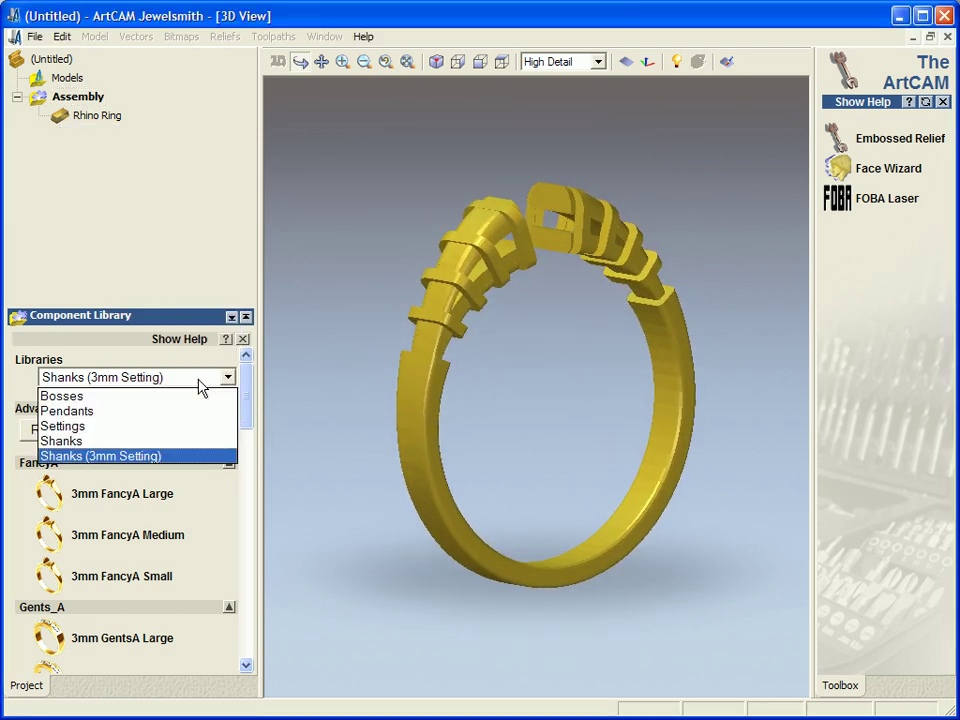
{"action": "left_click", "coordinate": [158, 437]}
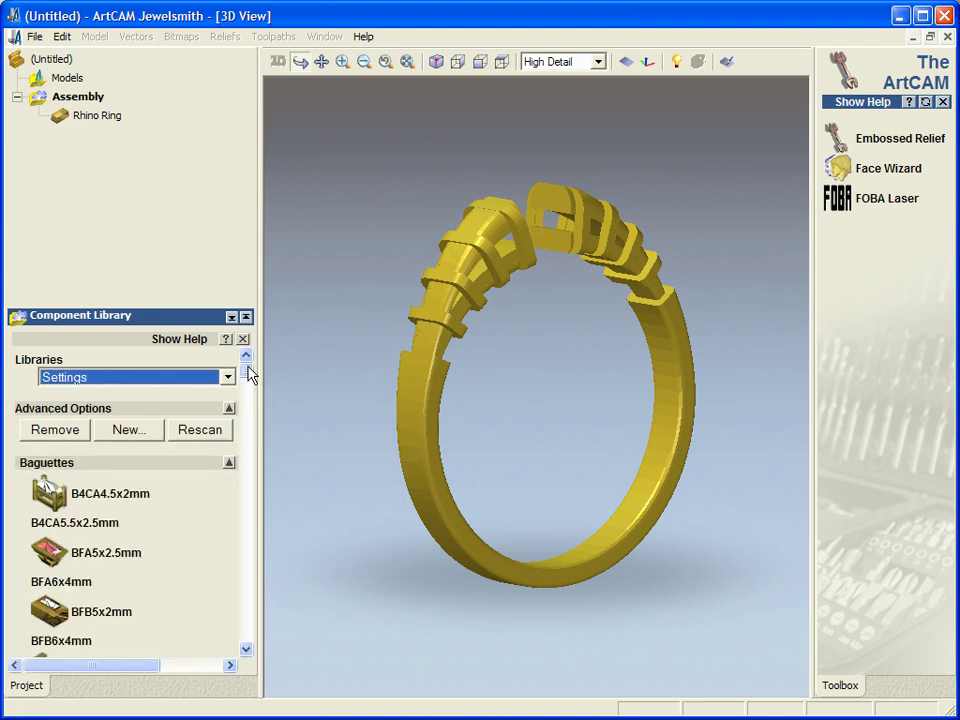
{"action": "left_click_drag", "start_coordinate": [248, 373], "coordinate": [243, 623]}
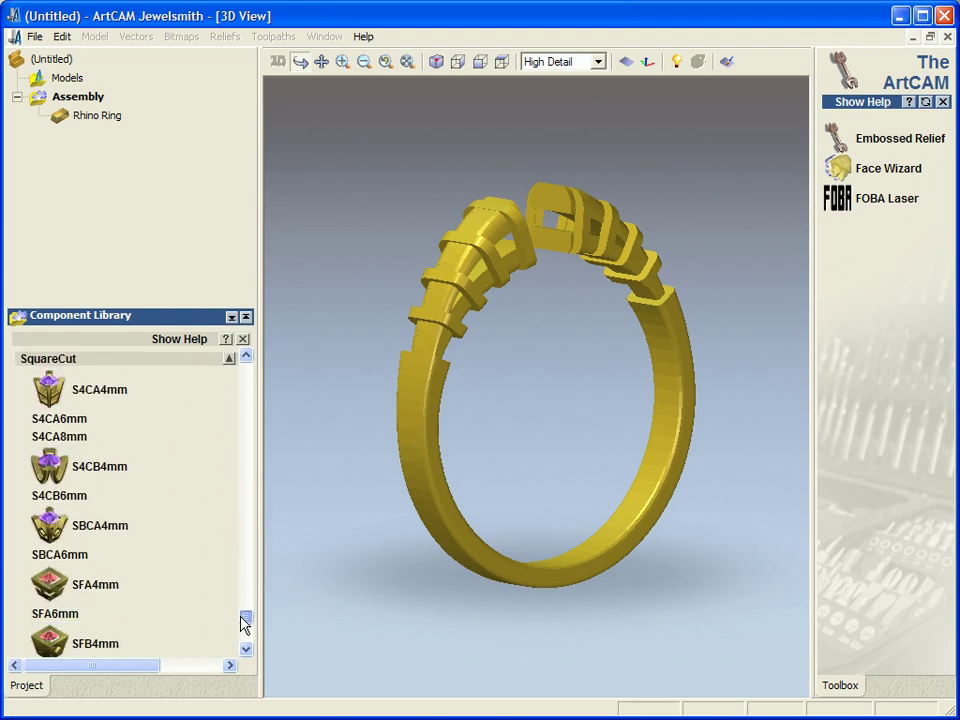
{"action": "left_click", "coordinate": [103, 400]}
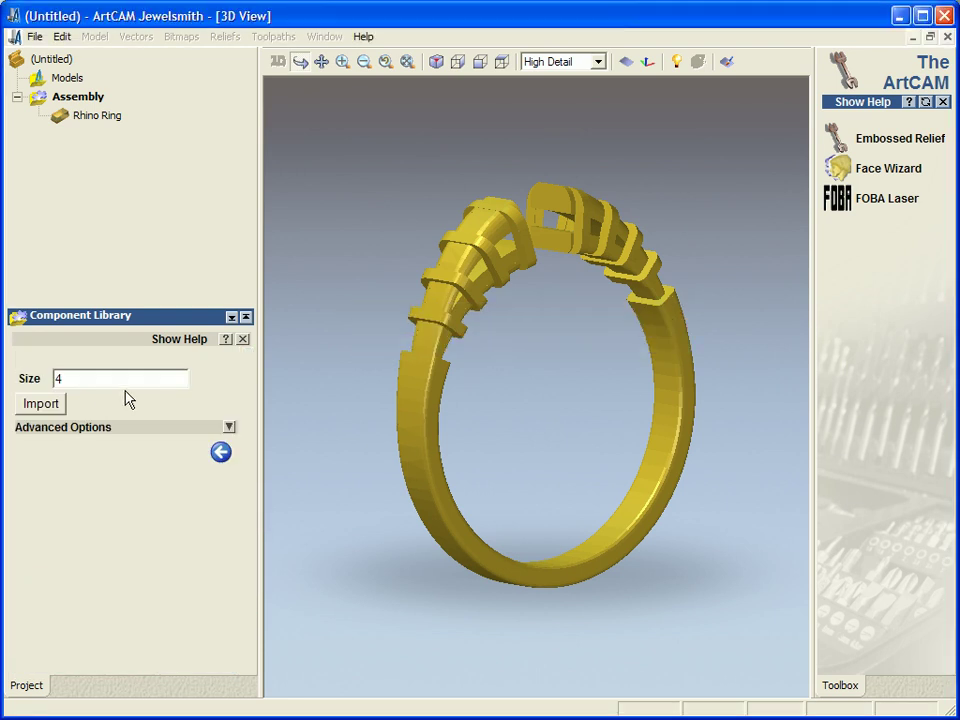
{"action": "left_click", "coordinate": [20, 408]}
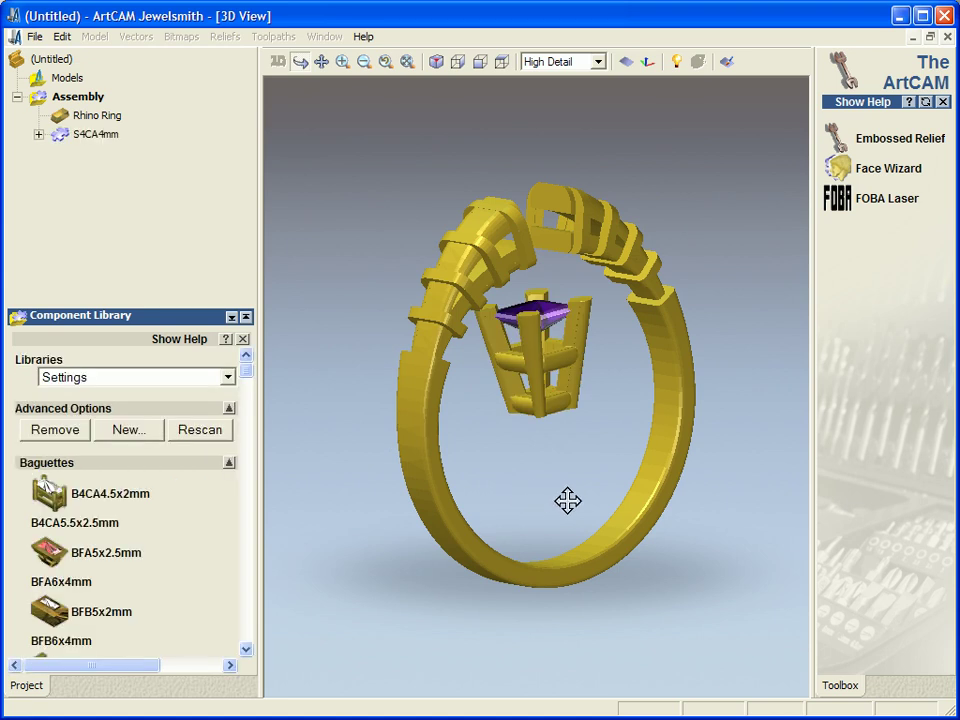
{"action": "mouse_move", "coordinate": [568, 499]}
{"action": "left_mouse_down"}
{"action": "mouse_move", "coordinate": [609, 489]}
{"action": "mouse_move", "coordinate": [576, 511]}
{"action": "left_mouse_up"}
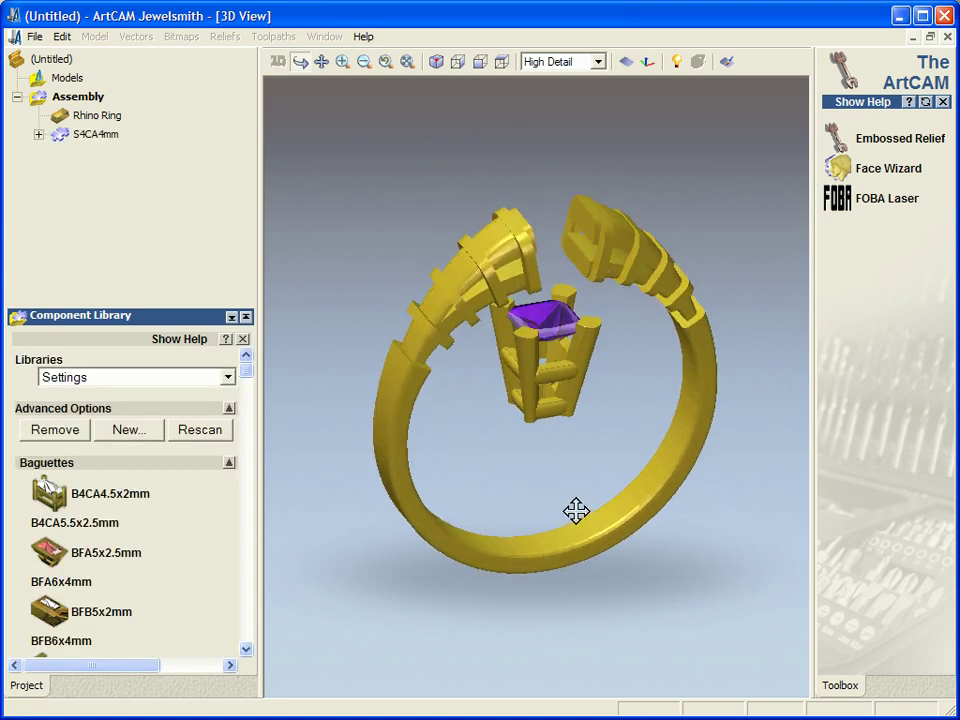
{"action": "left_click", "coordinate": [80, 136]}
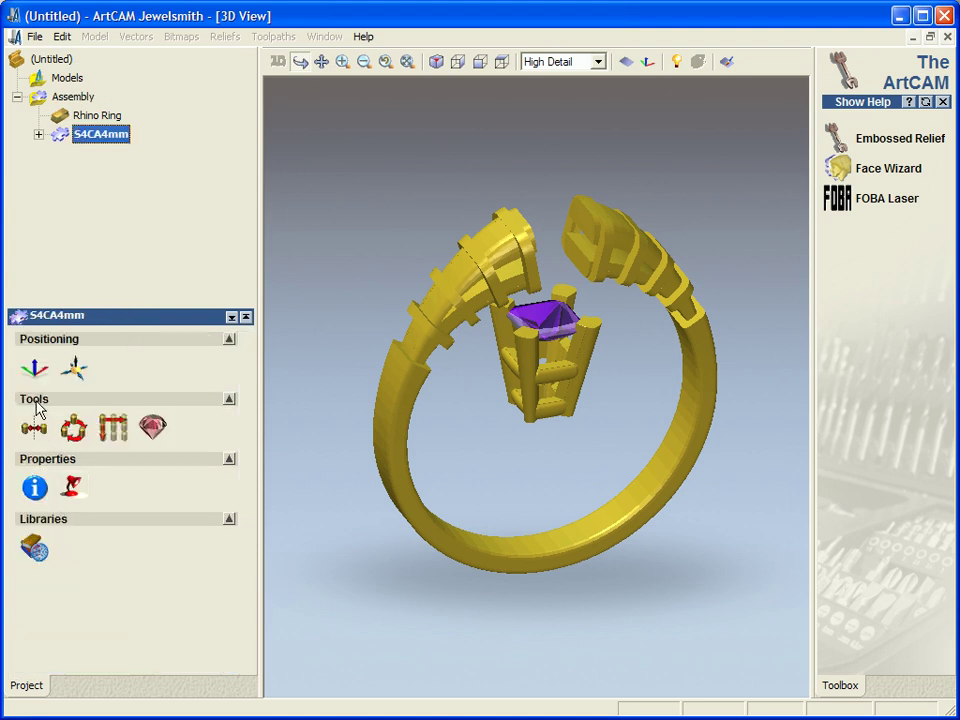
- Nudge the S4CA4mm setting up four steps onto the top of the band and check its placement
{"action": "left_click", "coordinate": [34, 368]}
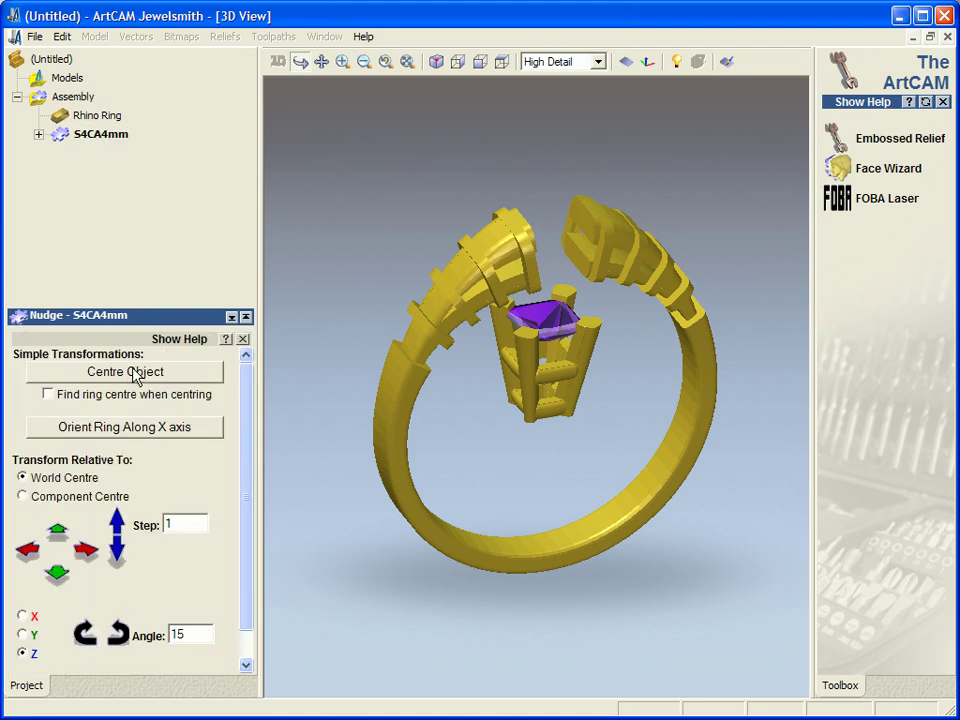
{"action": "left_click", "coordinate": [117, 531]}
{"action": "left_click", "coordinate": [117, 531]}
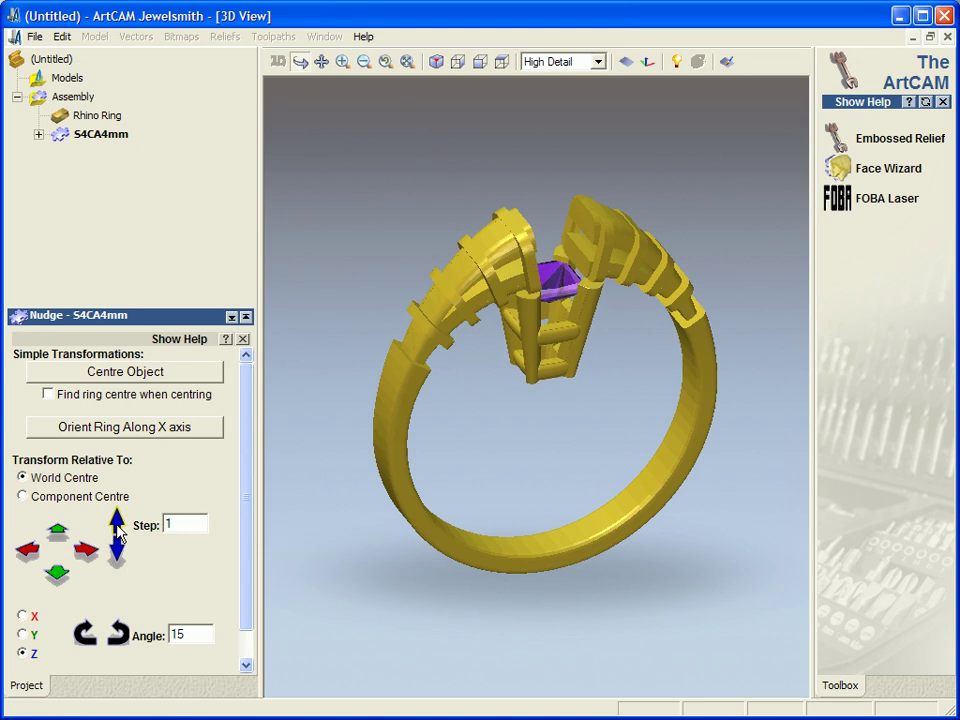
{"action": "left_click", "coordinate": [117, 531]}
{"action": "left_click", "coordinate": [117, 531]}
{"action": "left_click", "coordinate": [117, 531]}
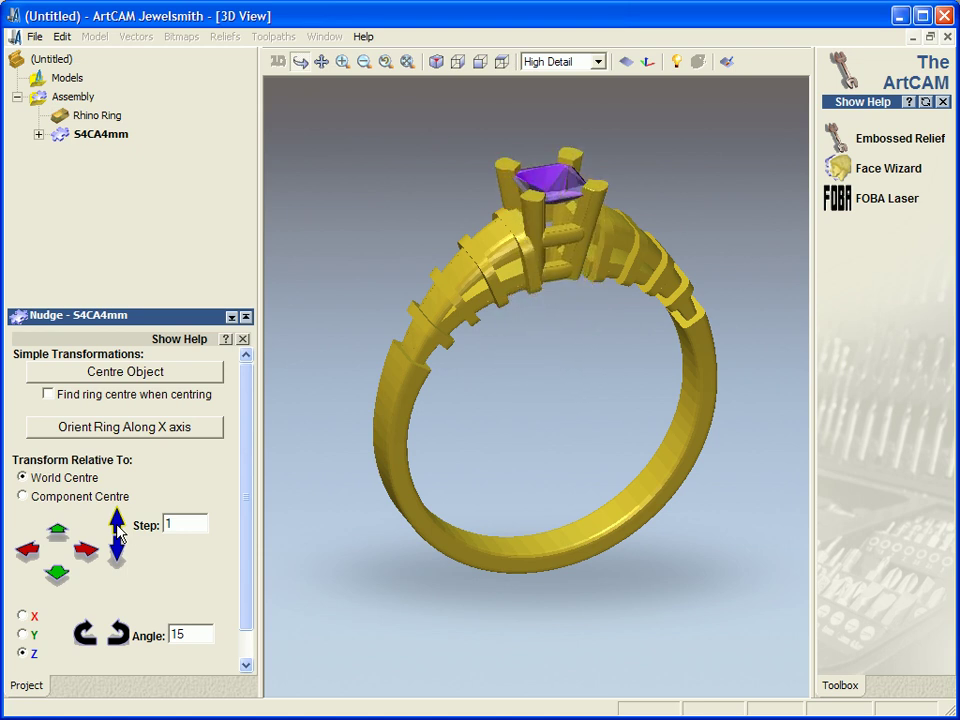
{"action": "left_click_drag", "start_coordinate": [638, 422], "coordinate": [660, 399]}
{"action": "left_click_drag", "start_coordinate": [548, 346], "coordinate": [443, 386]}
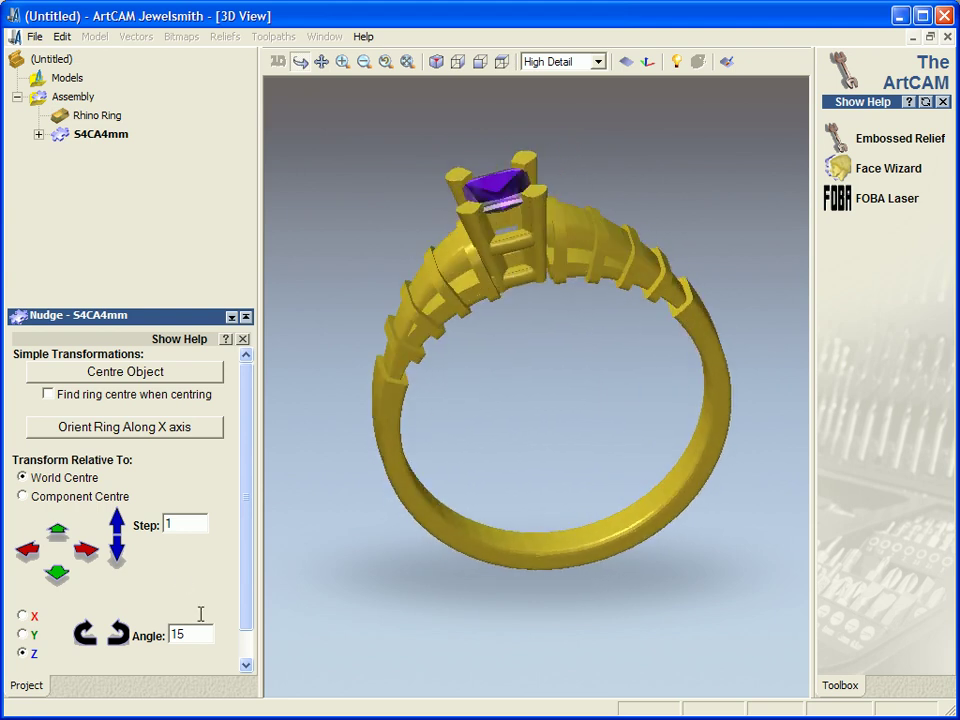
{"action": "left_click", "coordinate": [243, 339]}
{"action": "left_click_drag", "start_coordinate": [302, 414], "coordinate": [501, 422]}
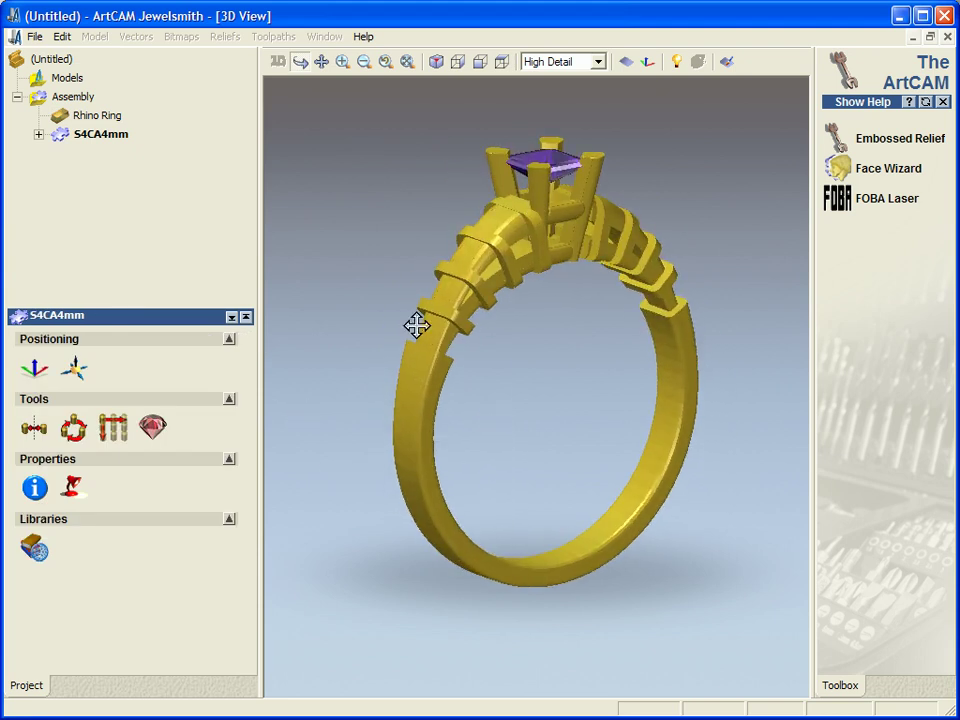
{"action": "left_click_drag", "start_coordinate": [491, 313], "coordinate": [844, 450]}
{"action": "left_click_drag", "start_coordinate": [440, 468], "coordinate": [463, 463]}
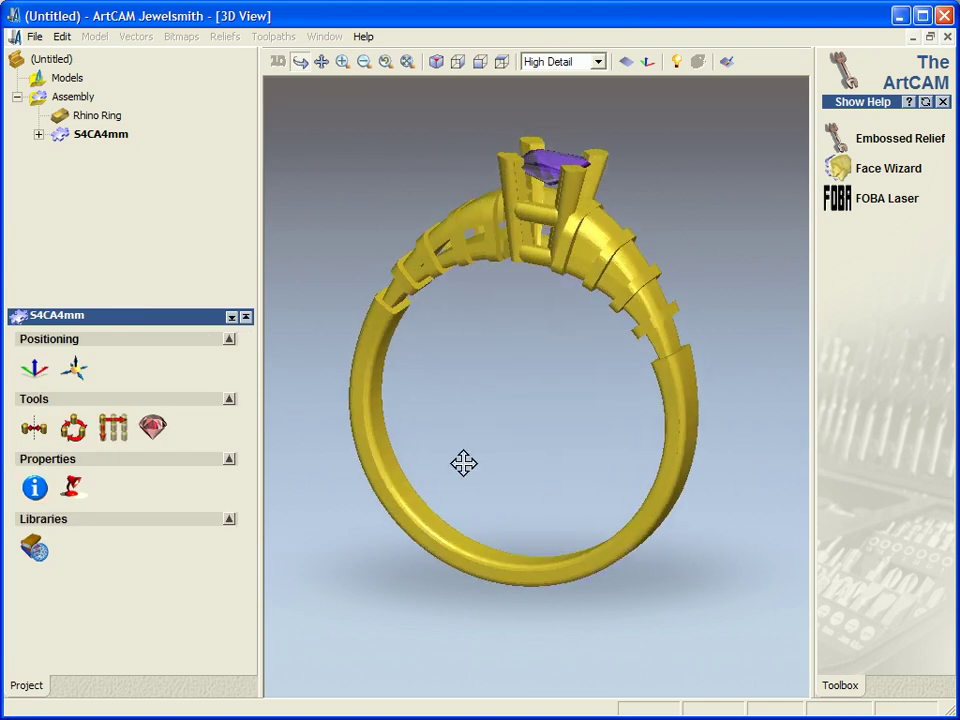
- Give the whole assembly the 18ct LightBox Gold material with Ambient set to 32
{"action": "left_click", "coordinate": [77, 99]}
{"action": "left_click", "coordinate": [75, 518]}
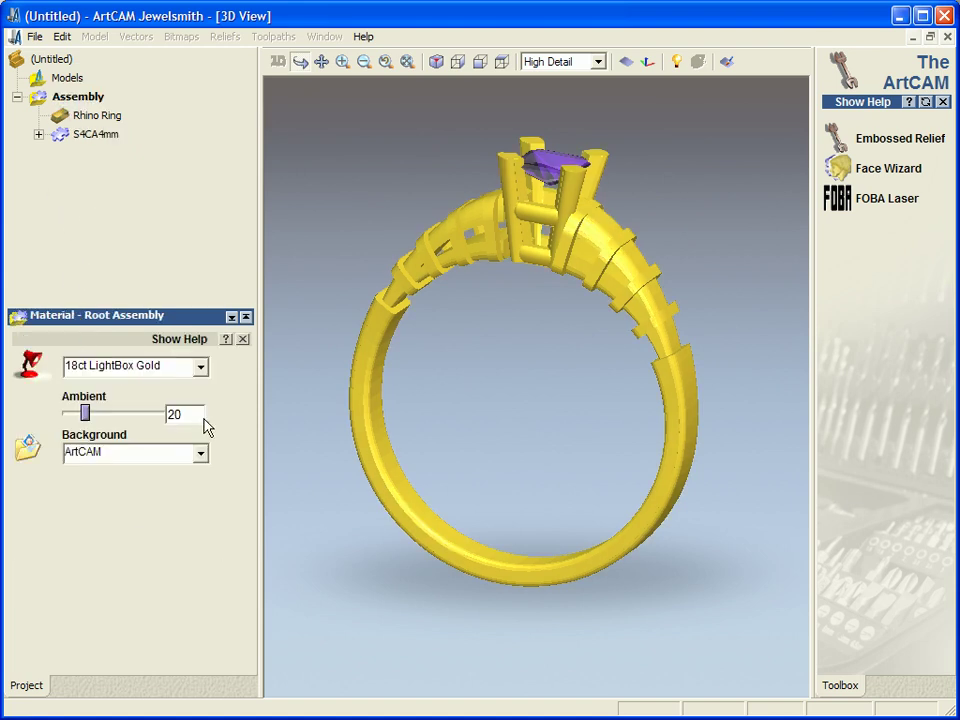
{"action": "left_click", "coordinate": [103, 370]}
{"action": "left_click", "coordinate": [90, 400]}
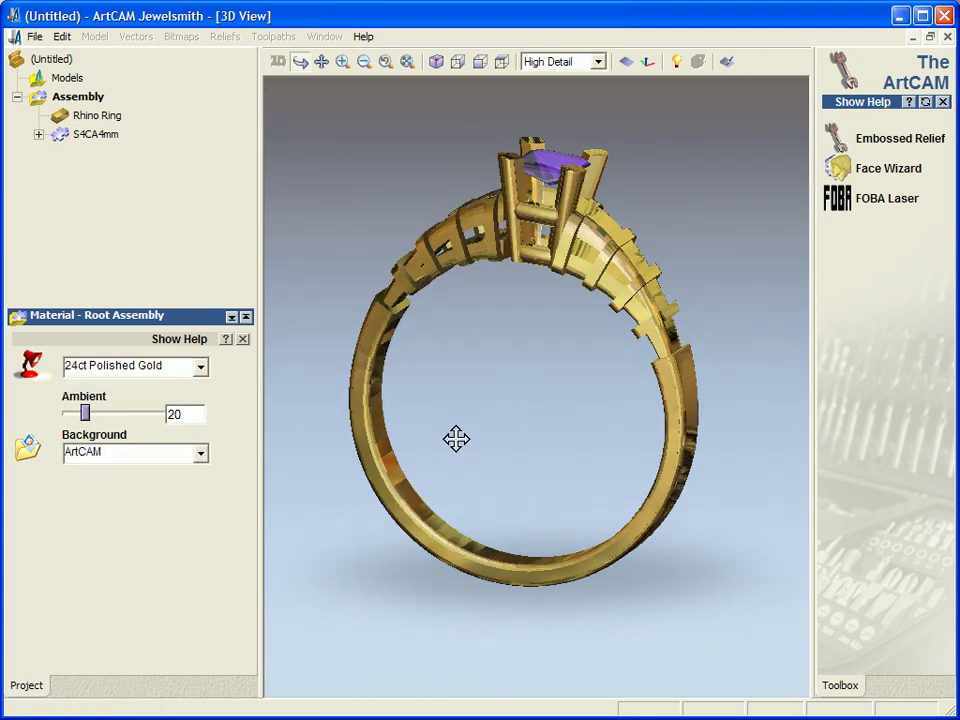
{"action": "left_click", "coordinate": [150, 367]}
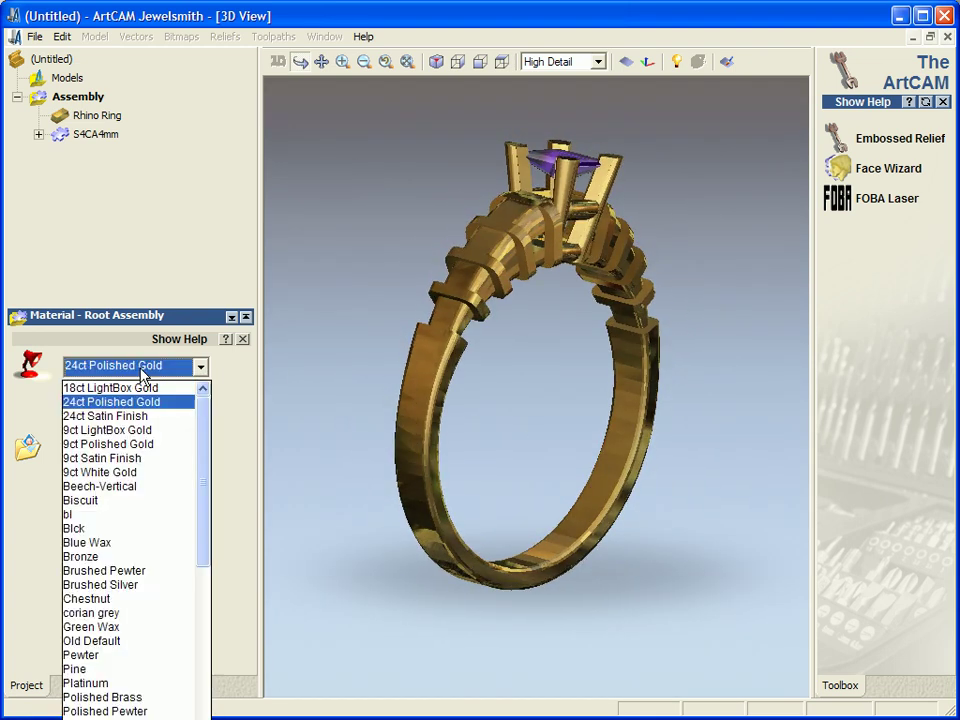
{"action": "left_click", "coordinate": [118, 387]}
{"action": "left_click_drag", "start_coordinate": [440, 510], "coordinate": [456, 495]}
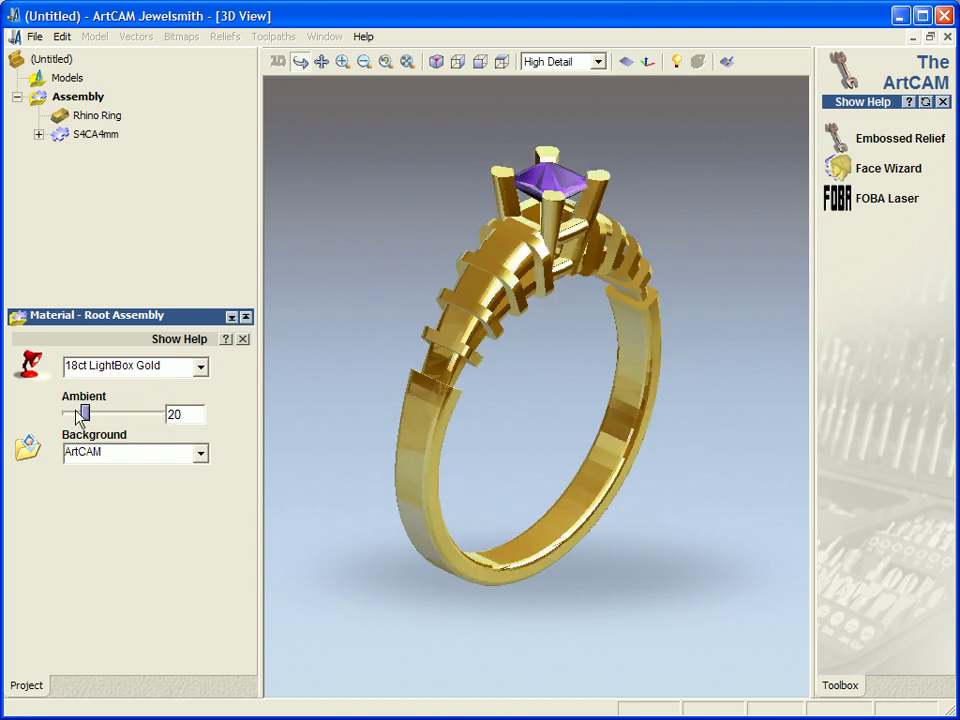
{"action": "left_click_drag", "start_coordinate": [80, 417], "coordinate": [91, 417]}
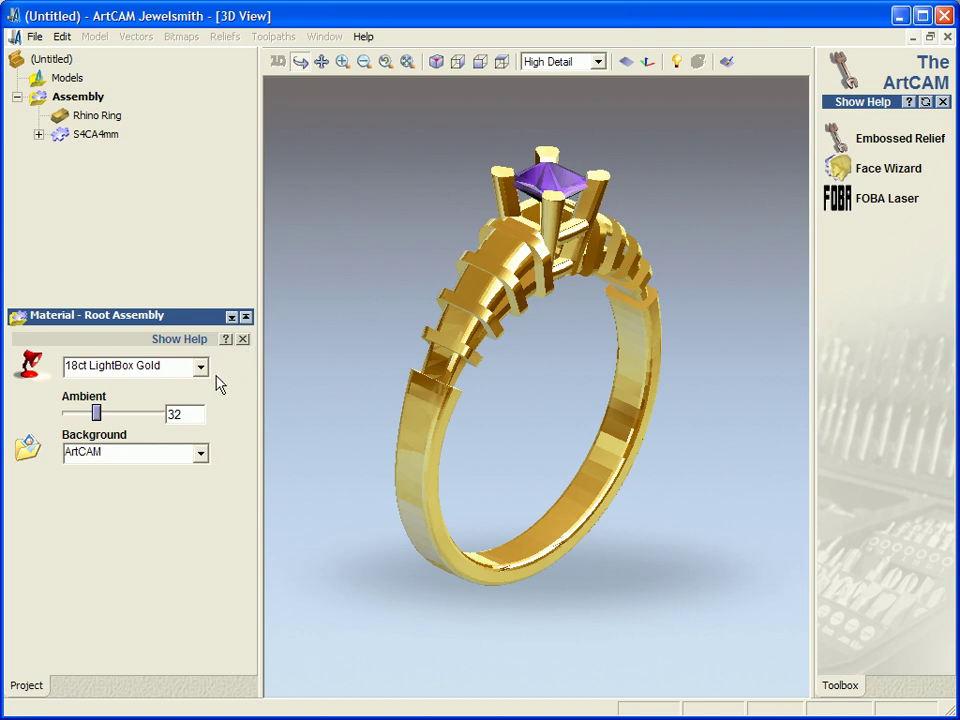
{"action": "left_click", "coordinate": [243, 339]}
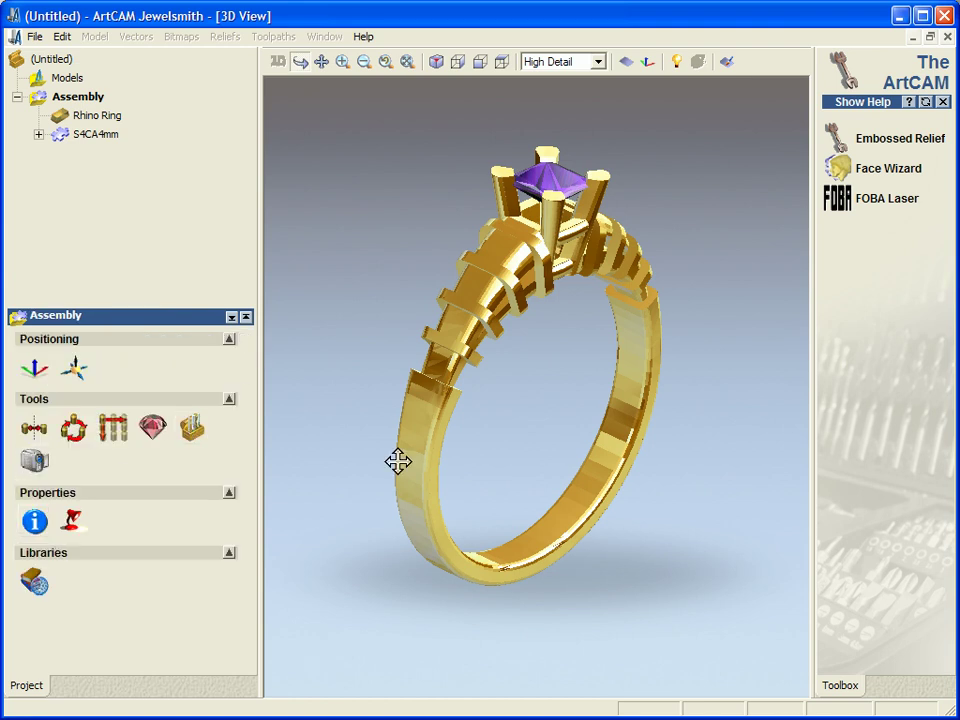
{"action": "left_click_drag", "start_coordinate": [398, 461], "coordinate": [522, 432]}
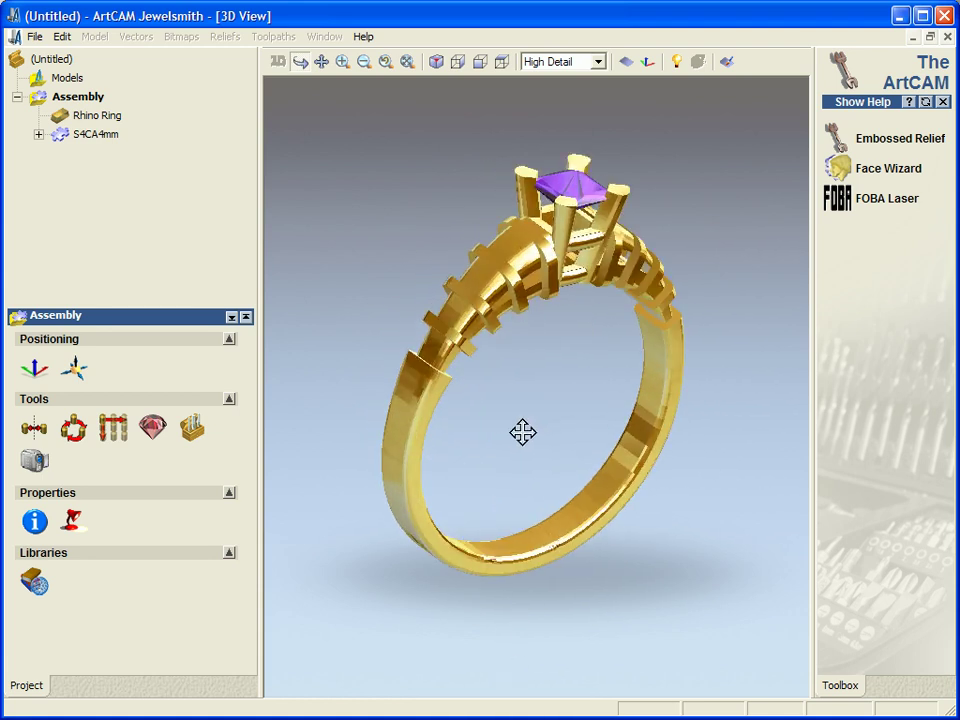
{"action": "right_click", "coordinate": [76, 100]}
{"action": "left_click", "coordinate": [110, 190]}
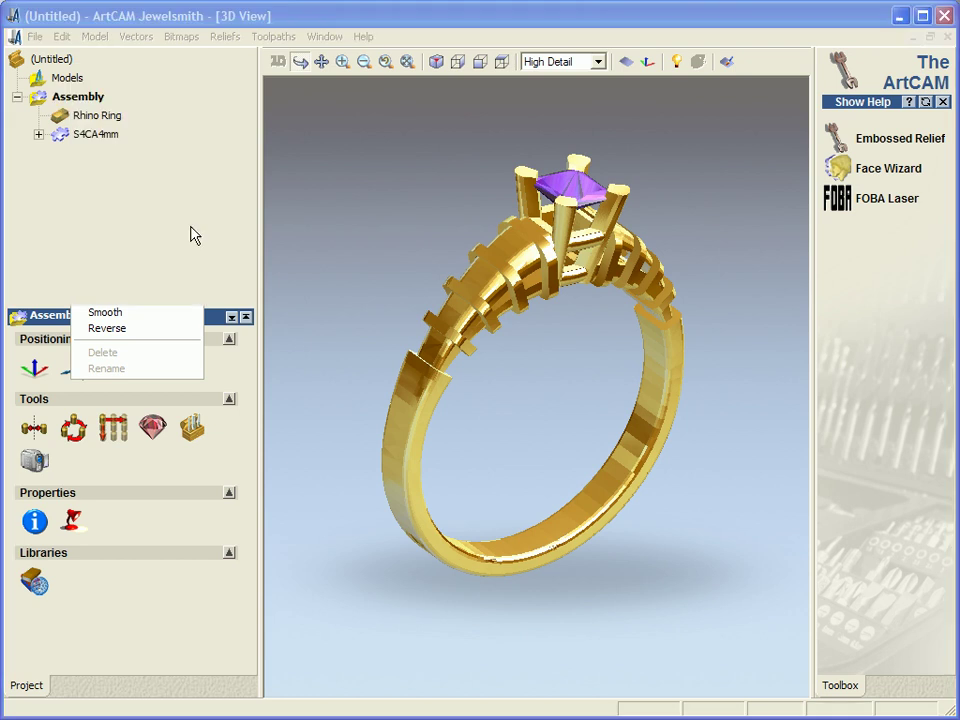
{"action": "left_click", "coordinate": [484, 544]}
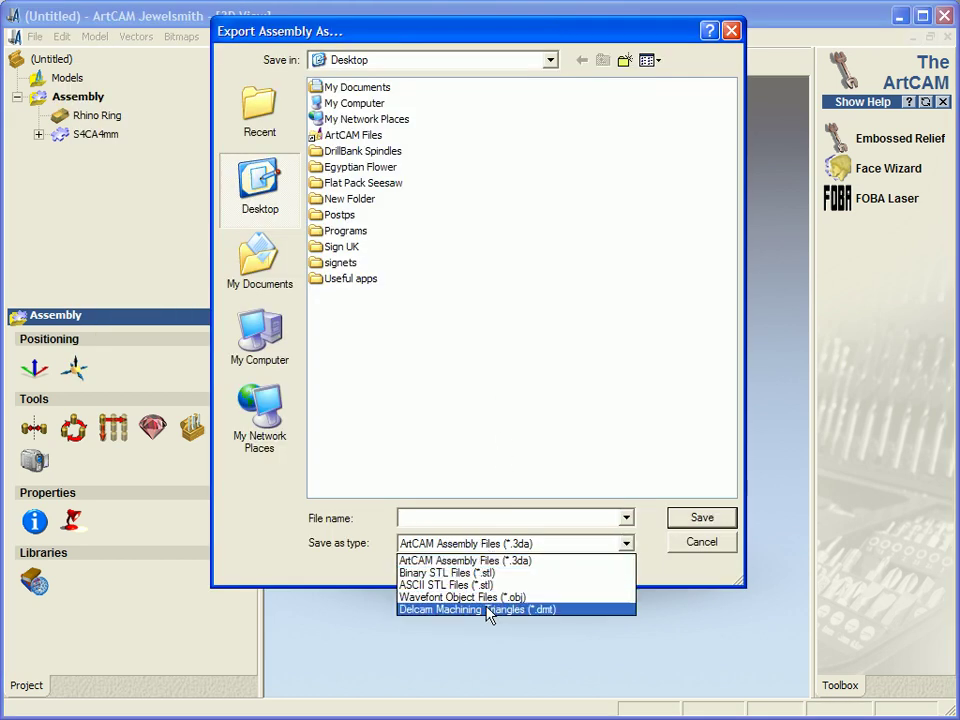
{"action": "left_click", "coordinate": [697, 549]}
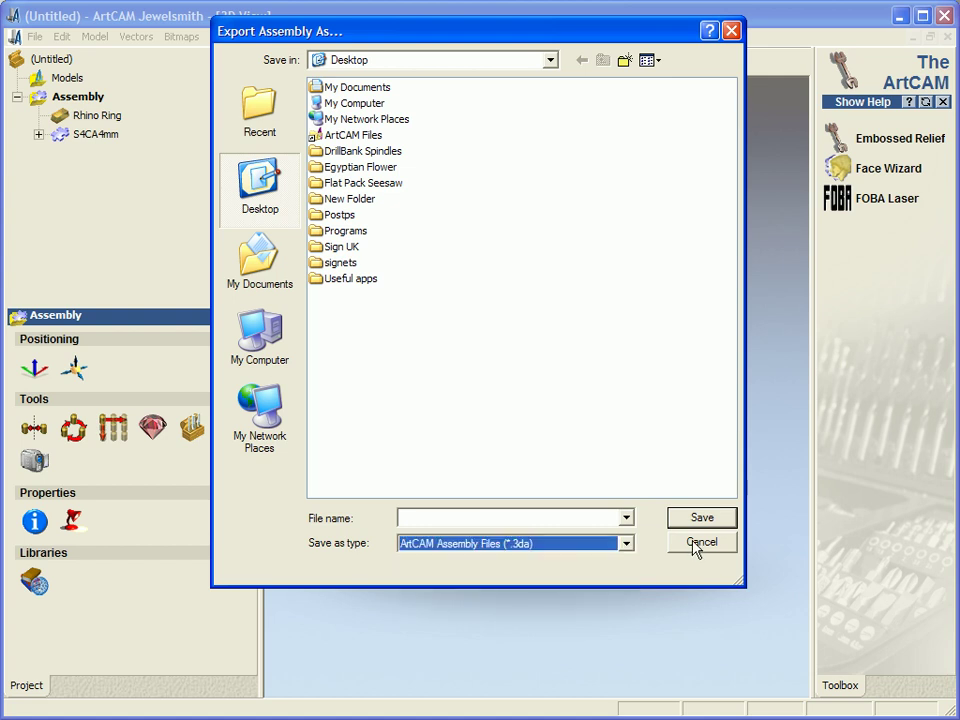
{"action": "left_click", "coordinate": [702, 542]}
{"action": "left_click_drag", "start_coordinate": [589, 579], "coordinate": [551, 316]}
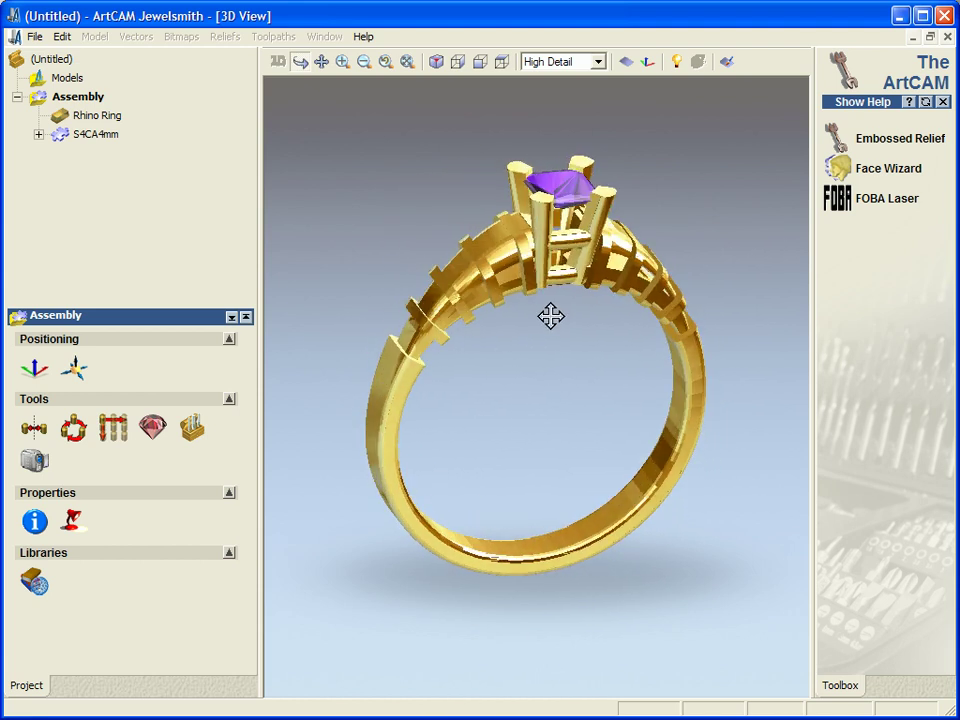
- Zoom in on the ring and bring up the Rhino Ring's context menu in the Project tree
{"action": "left_click_drag", "start_coordinate": [551, 316], "coordinate": [400, 408]}
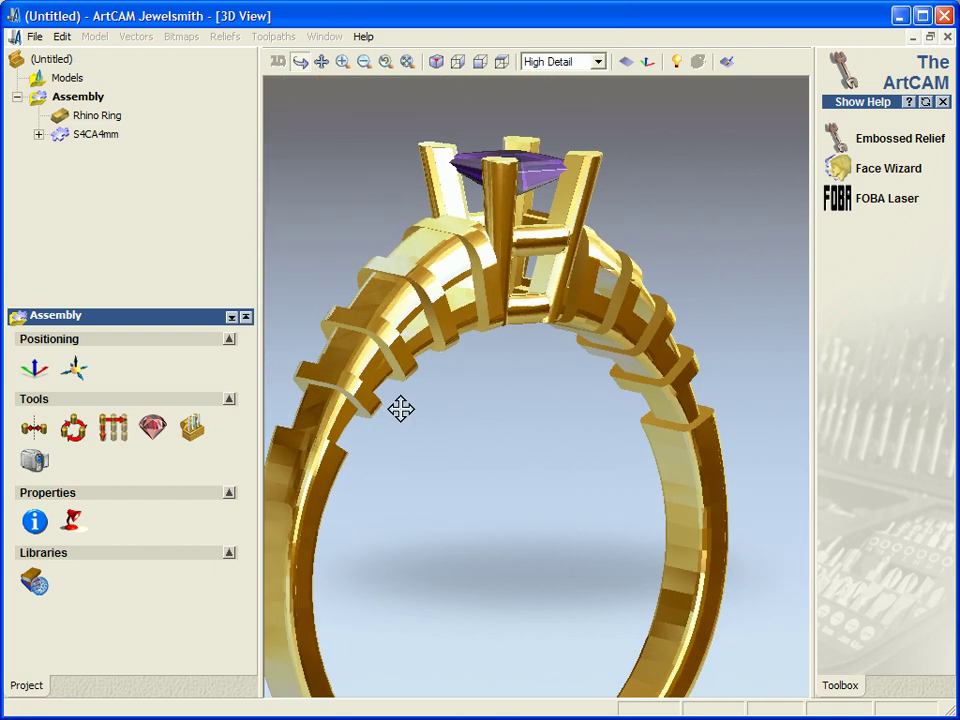
{"action": "right_click", "coordinate": [88, 120]}
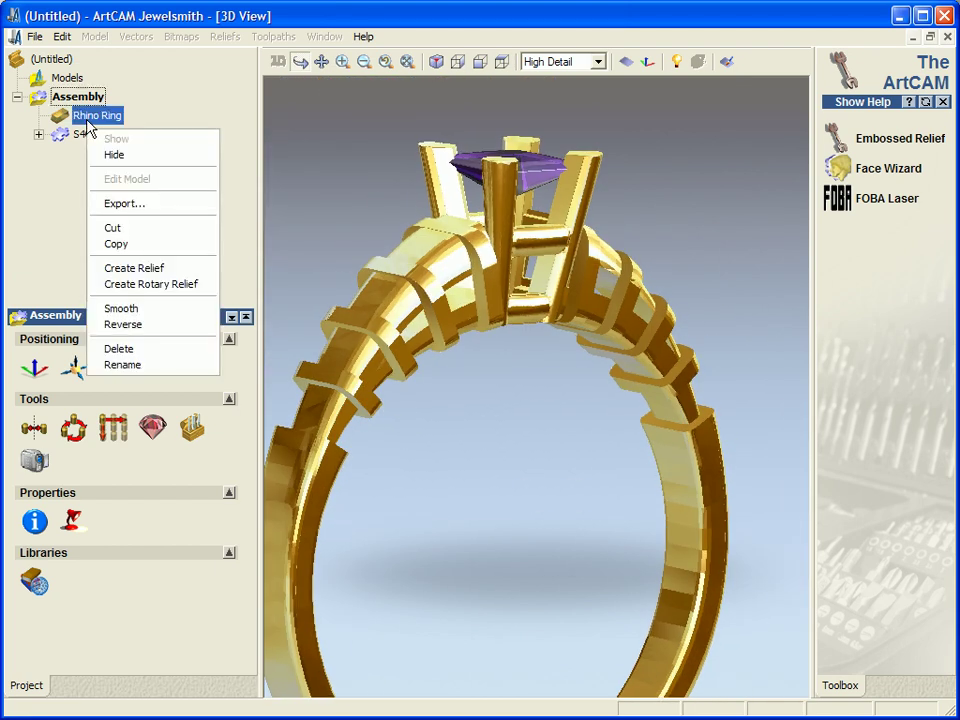
- Convert the Rhino Ring into a rotary relief and maximise the 3D View
{"action": "left_click", "coordinate": [130, 287]}
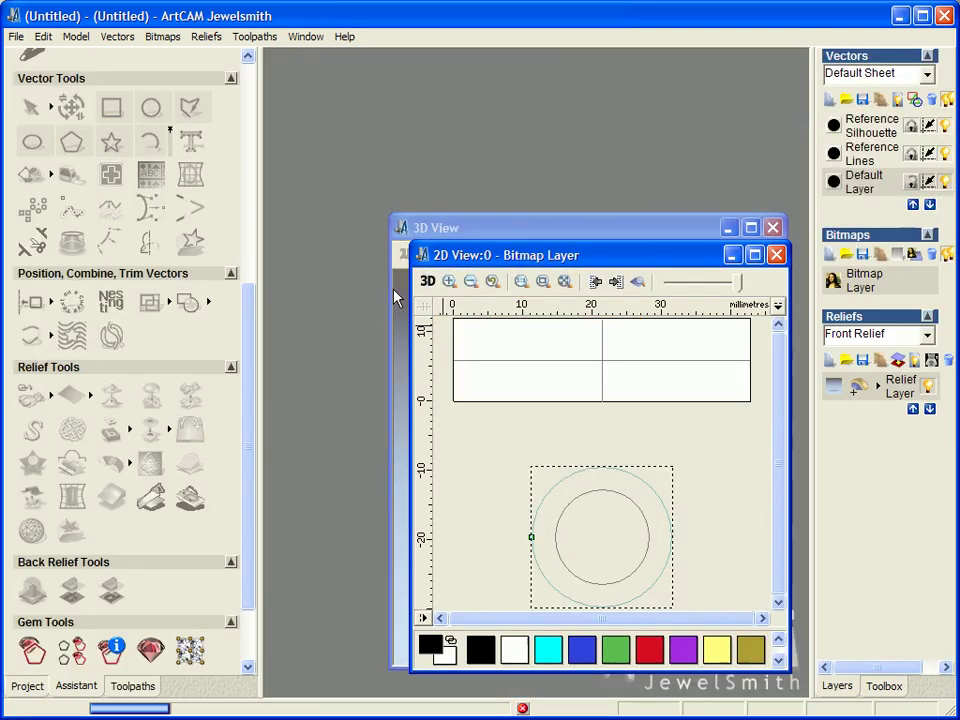
{"action": "left_click", "coordinate": [752, 228]}
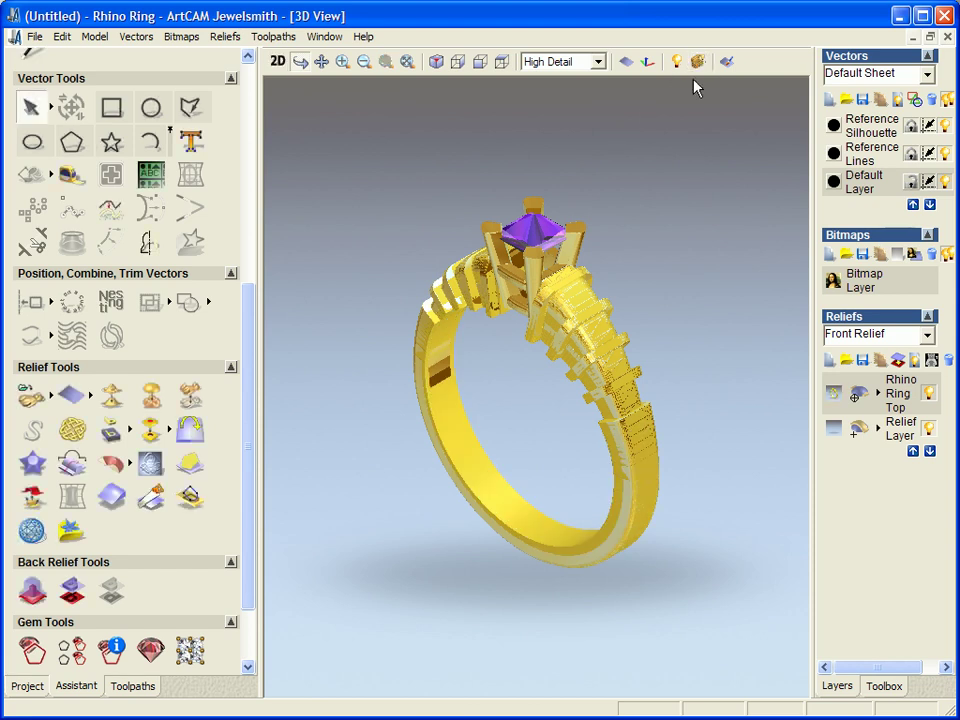
- Orbit and zoom the Rhino Ring Top relief to view the open band front, edge-on and three-quarter
{"action": "left_click_drag", "start_coordinate": [600, 320], "coordinate": [691, 284]}
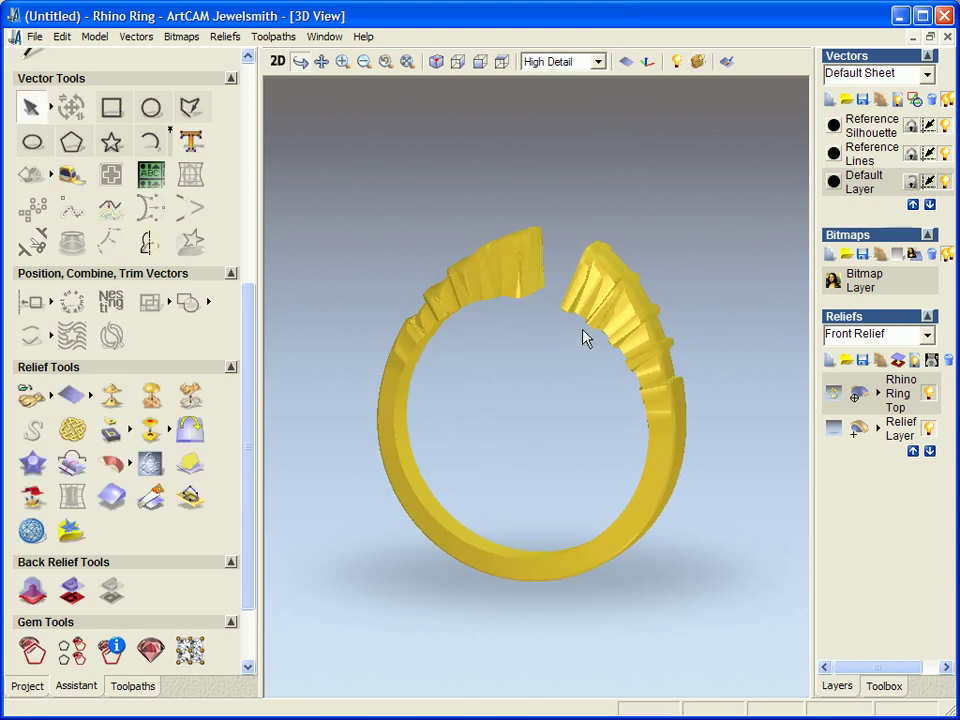
{"action": "left_click_drag", "start_coordinate": [584, 338], "coordinate": [684, 225]}
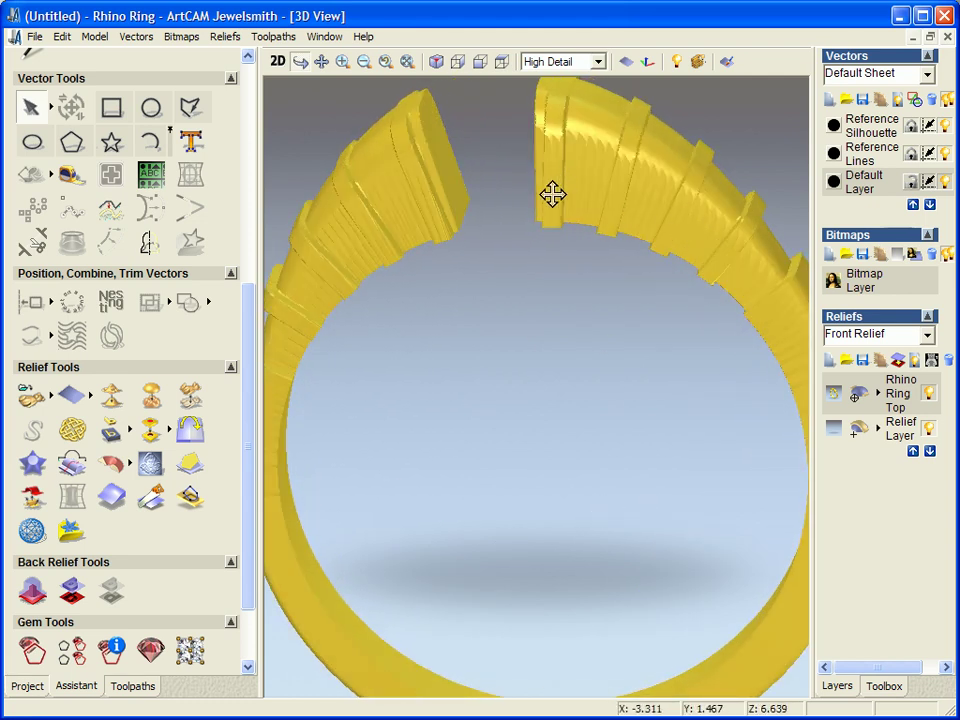
{"action": "left_click_drag", "start_coordinate": [553, 195], "coordinate": [610, 588]}
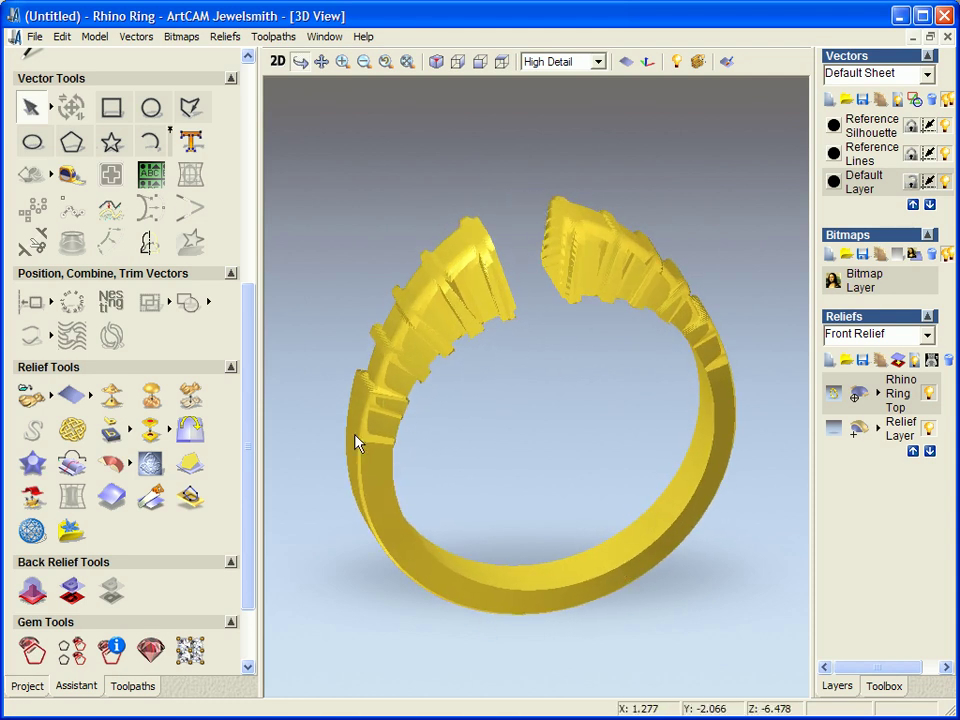
{"action": "left_click_drag", "start_coordinate": [357, 443], "coordinate": [567, 268]}
{"action": "left_click_drag", "start_coordinate": [503, 400], "coordinate": [519, 335]}
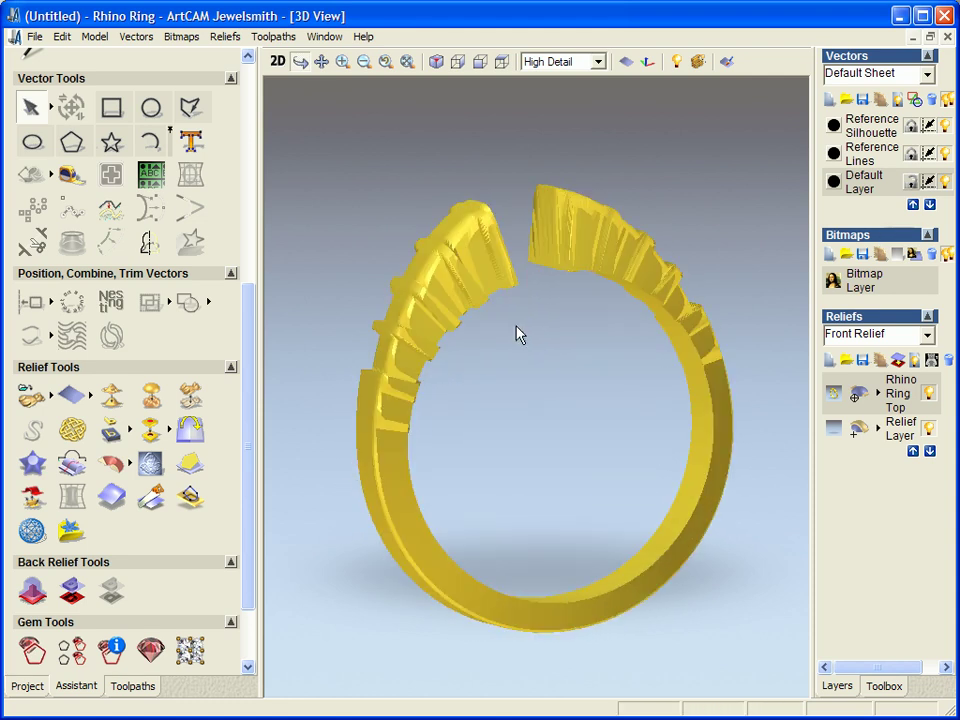
- Switch to the 2D view, add an empty Relief Layer 1, and zoom into the flat shank strip
{"action": "left_click", "coordinate": [278, 61]}
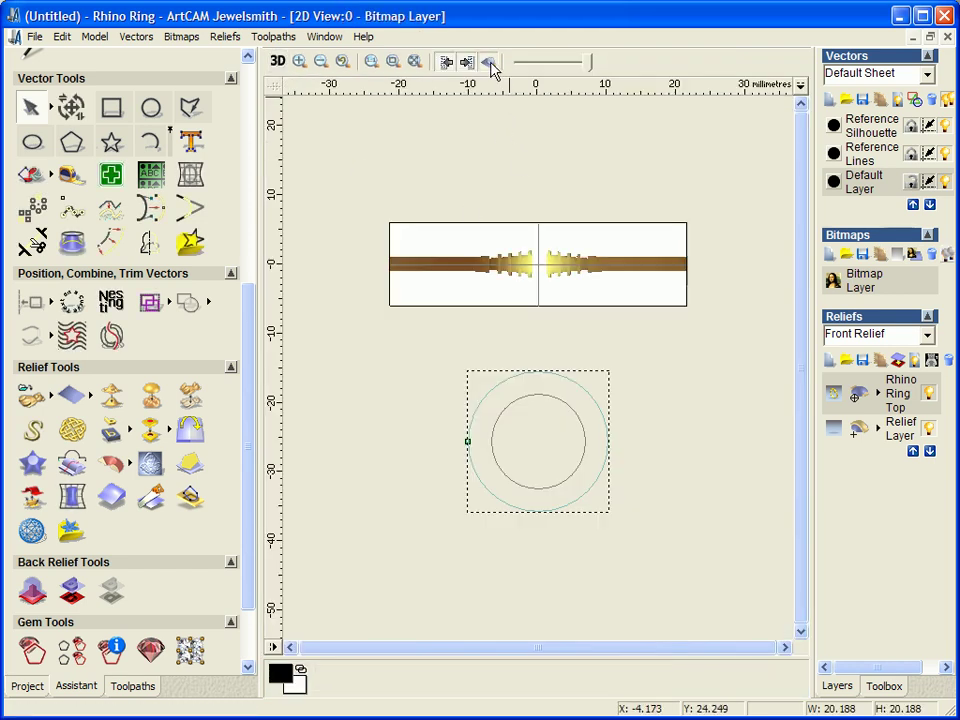
{"action": "scroll", "coordinate": [565, 320], "scroll_direction": "up", "scroll_amount": 2}
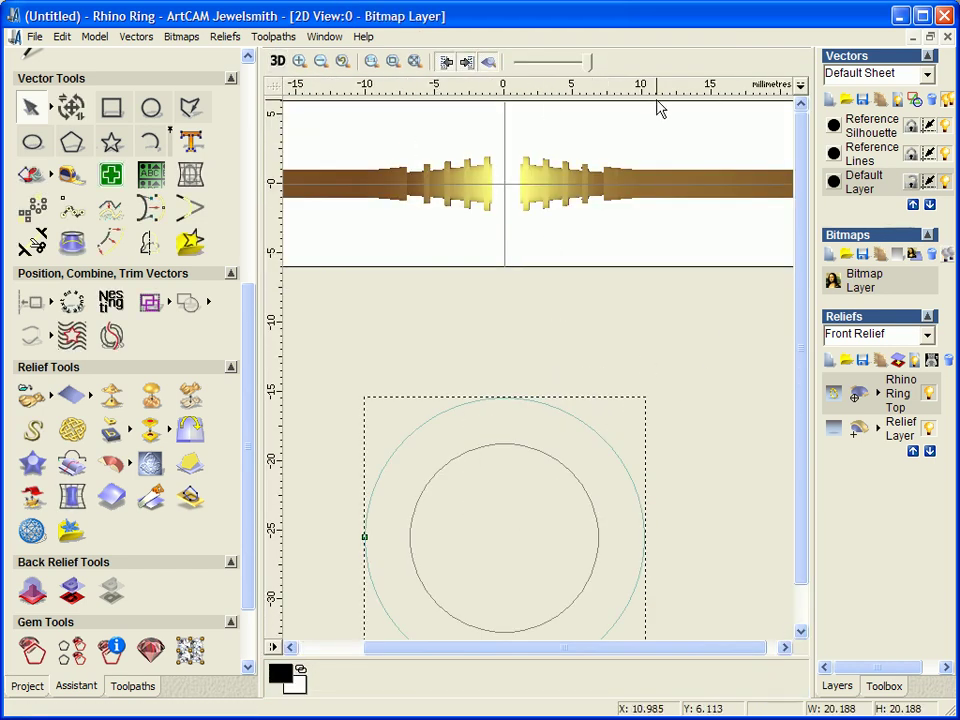
{"action": "left_click", "coordinate": [829, 360]}
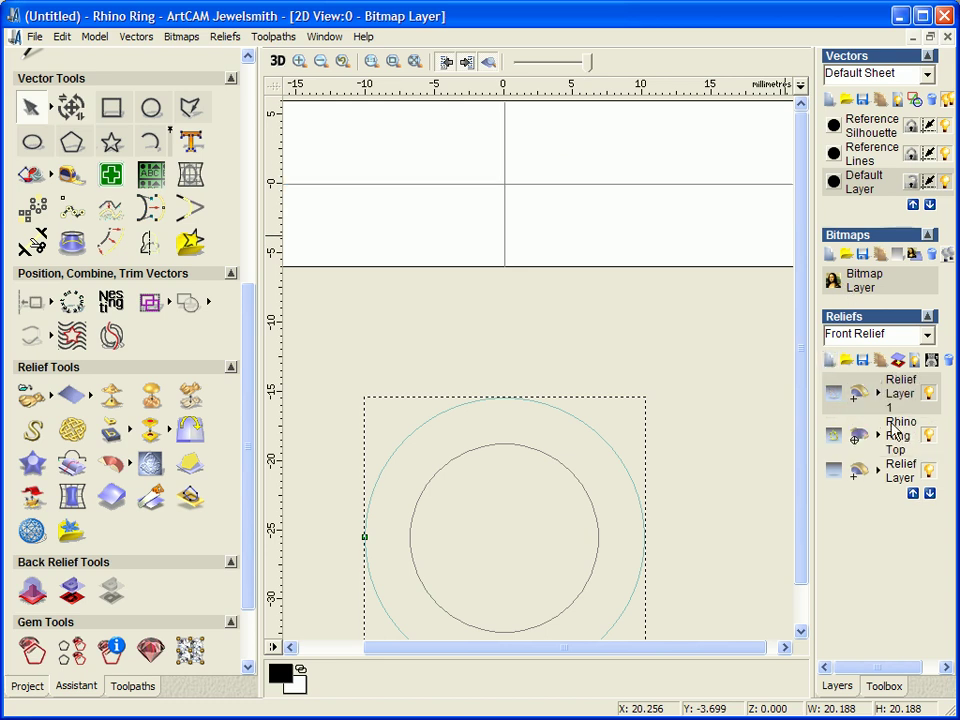
{"action": "left_click", "coordinate": [466, 62]}
{"action": "scroll", "coordinate": [588, 177], "scroll_direction": "up", "scroll_amount": 1}
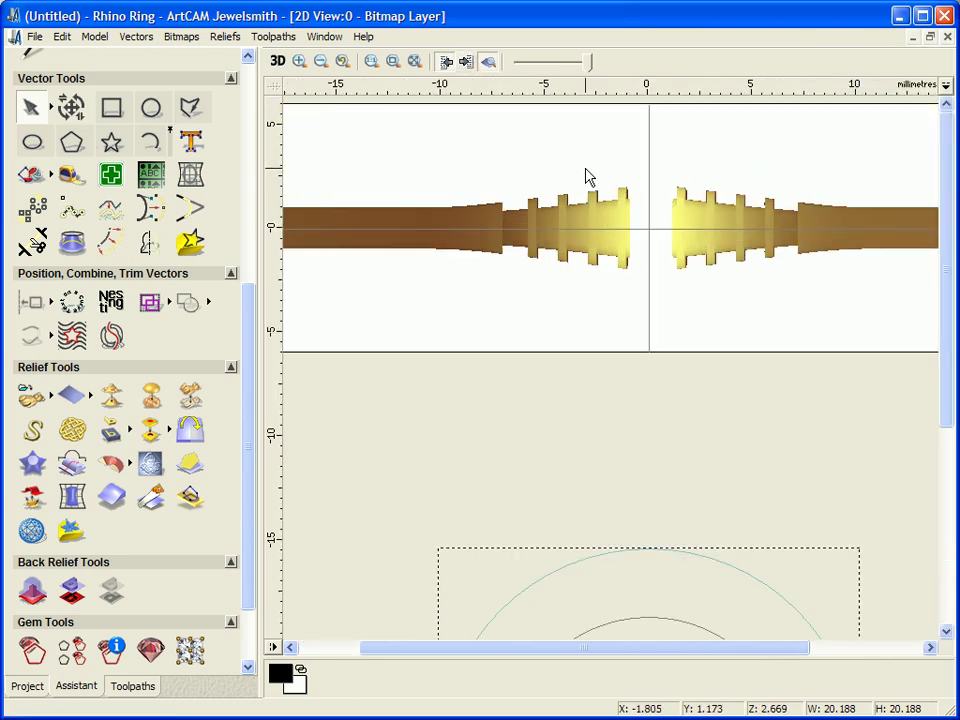
{"action": "scroll", "coordinate": [588, 177], "scroll_direction": "up", "scroll_amount": 1}
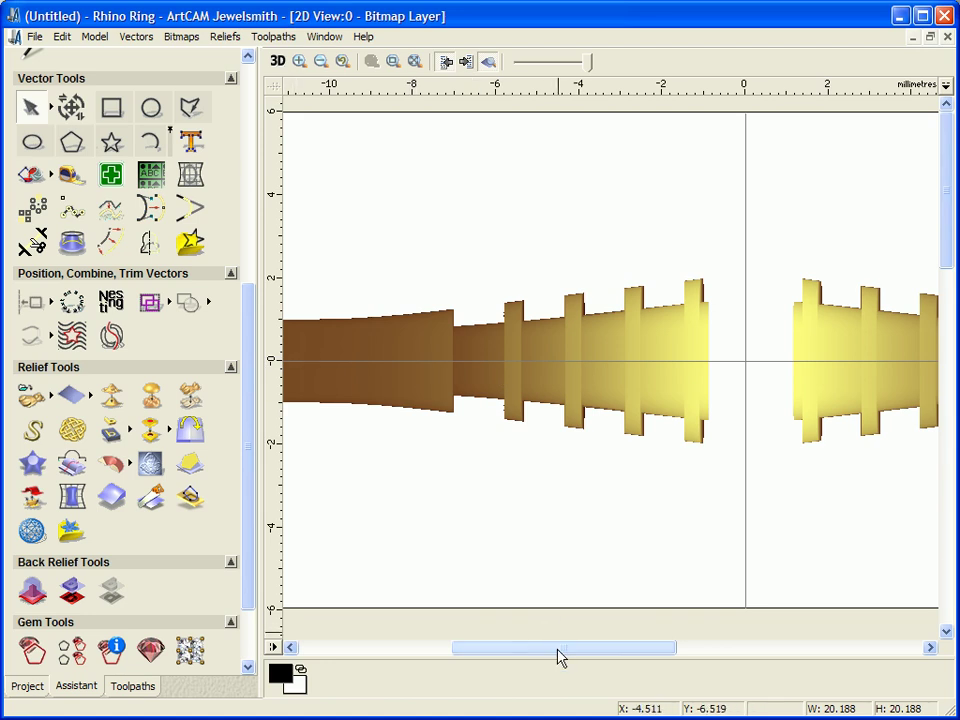
{"action": "left_click_drag", "start_coordinate": [560, 657], "coordinate": [431, 656]}
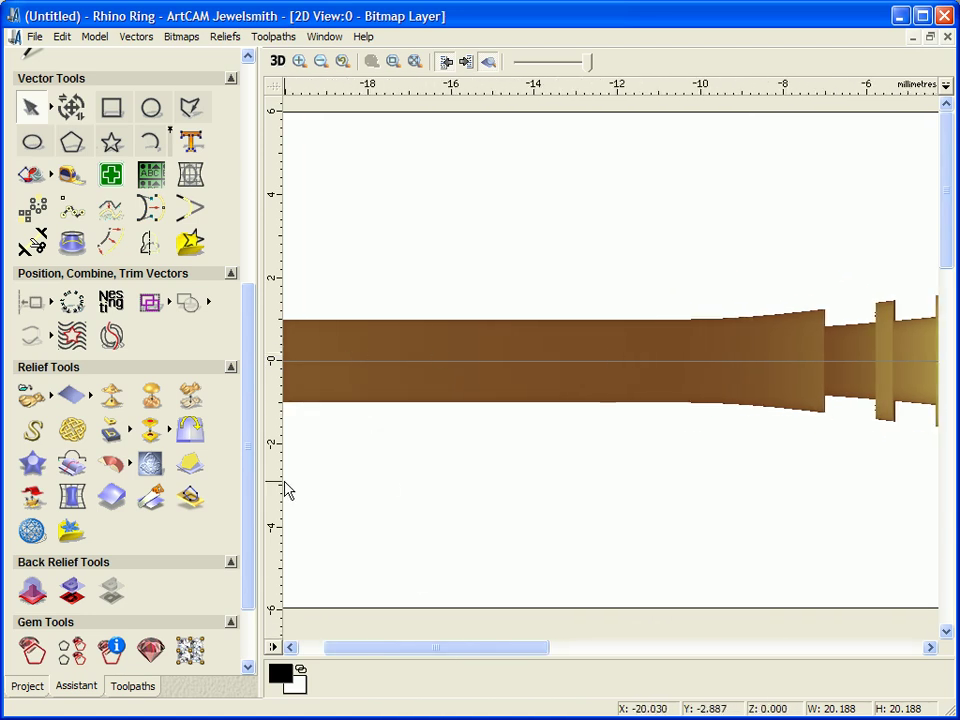
- Start a text block below the ring strip at 5-point size in Times New Roman
{"action": "left_click", "coordinate": [190, 145]}
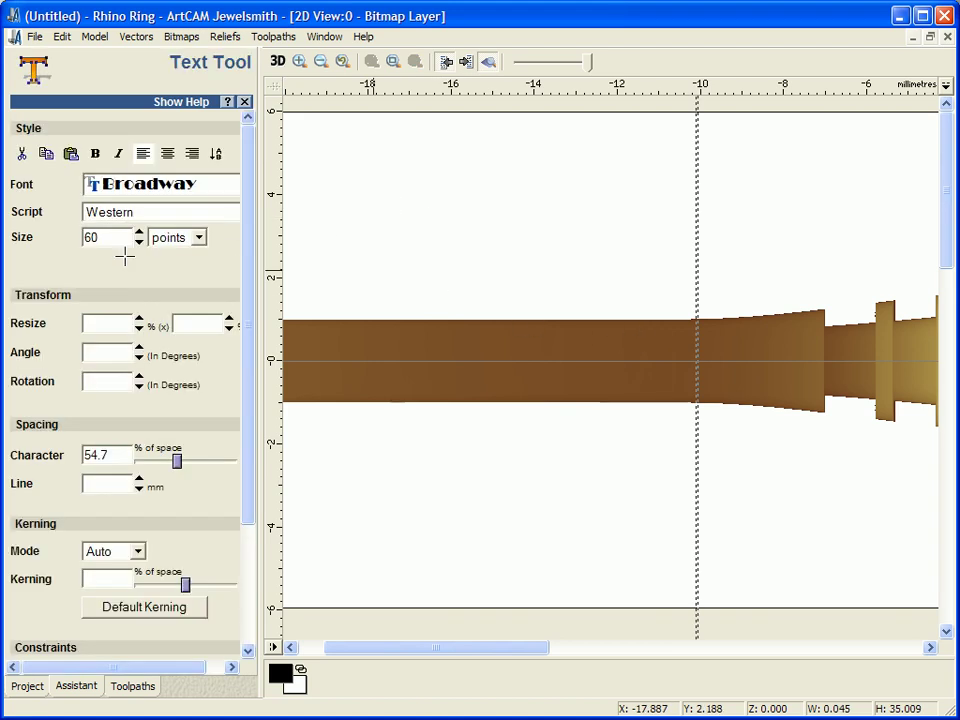
{"action": "double_click", "coordinate": [97, 237]}
{"action": "scroll", "coordinate": [100, 260], "scroll_direction": "down", "scroll_amount": 1}
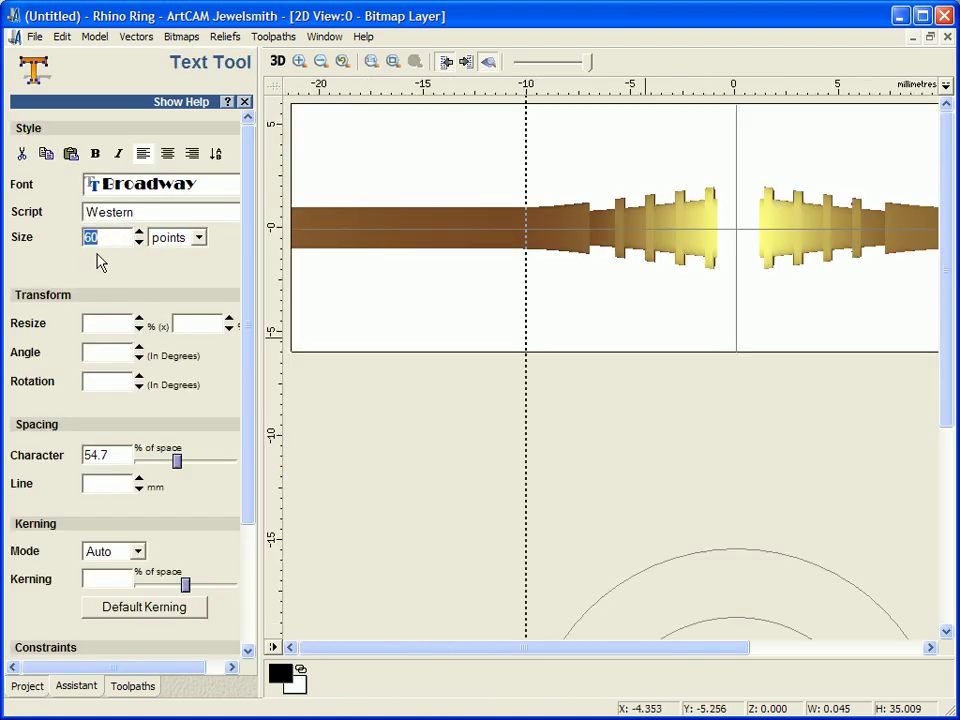
{"action": "key", "text": "Return"}
{"action": "left_click", "coordinate": [150, 190]}
{"action": "scroll", "coordinate": [165, 265], "scroll_direction": "up", "scroll_amount": 10}
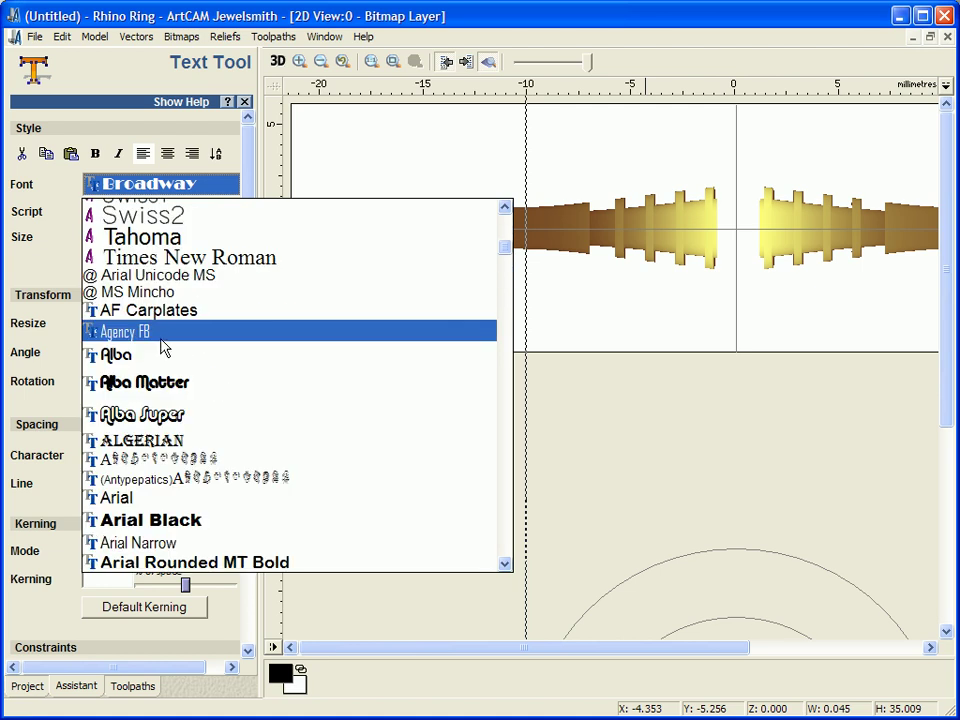
{"action": "left_click", "coordinate": [166, 259]}
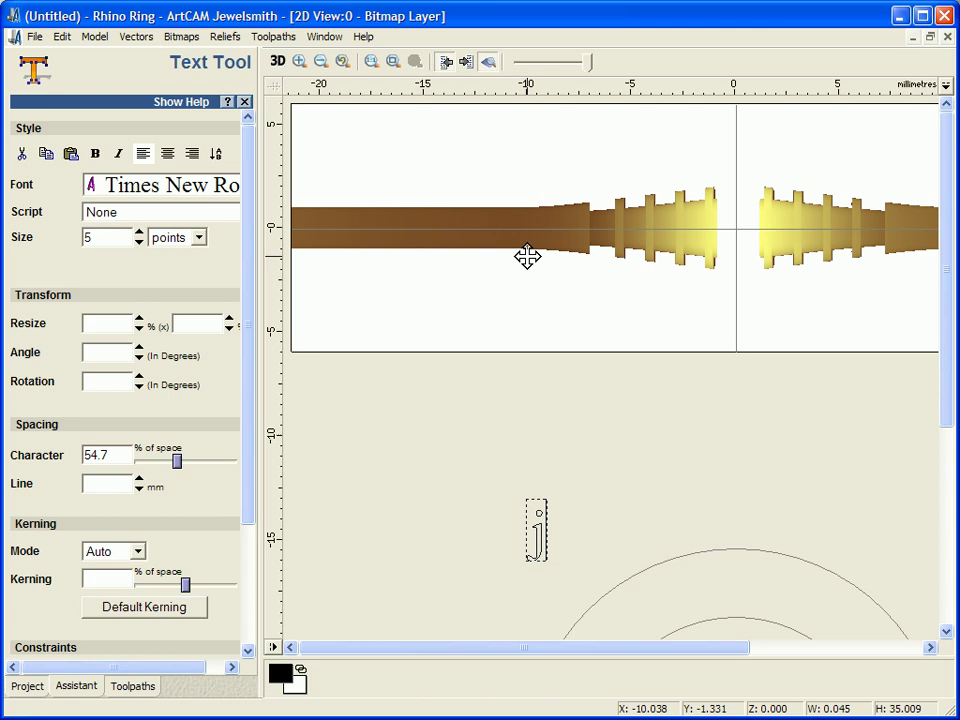
- Type the JewelSmtih text and tighten its character spacing to 45%
{"action": "type", "text": "Je"}
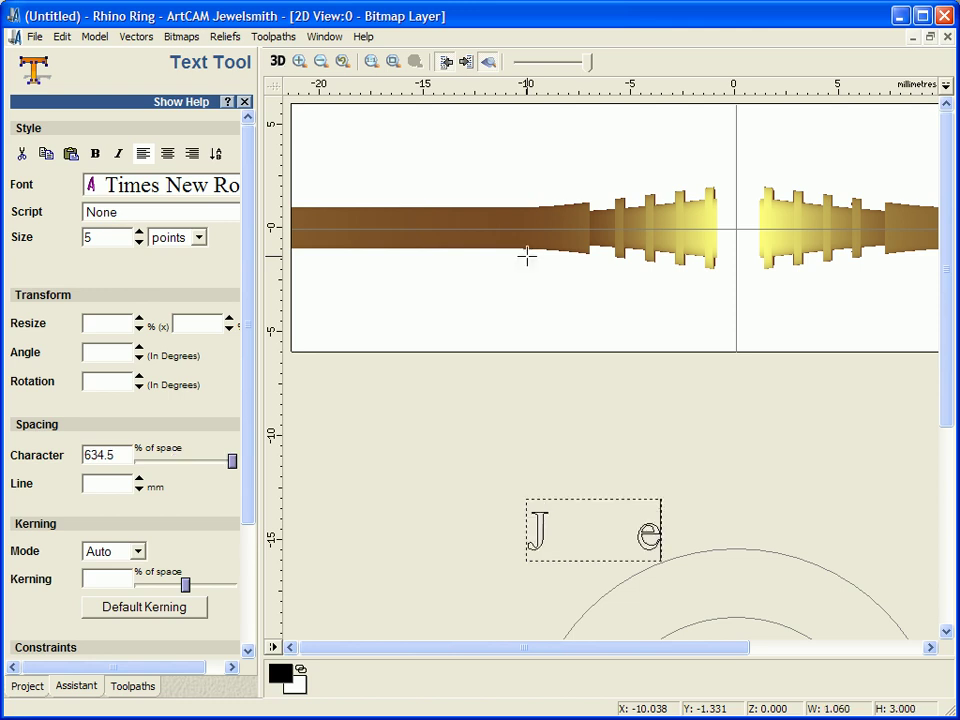
{"action": "type", "text": "we"}
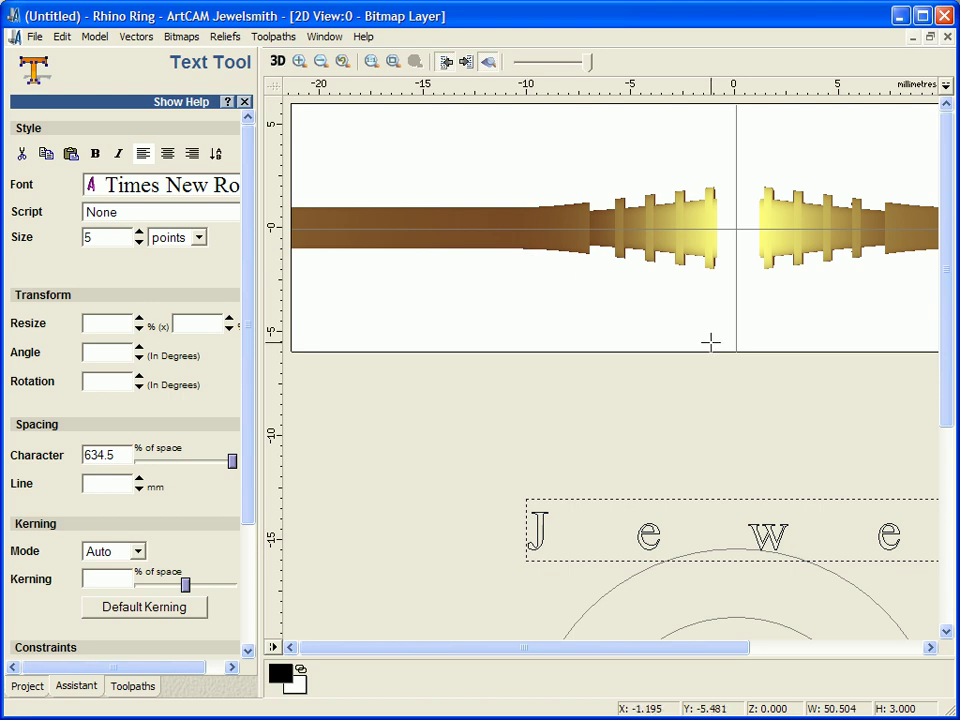
{"action": "scroll", "coordinate": [709, 338], "scroll_direction": "down", "scroll_amount": 1}
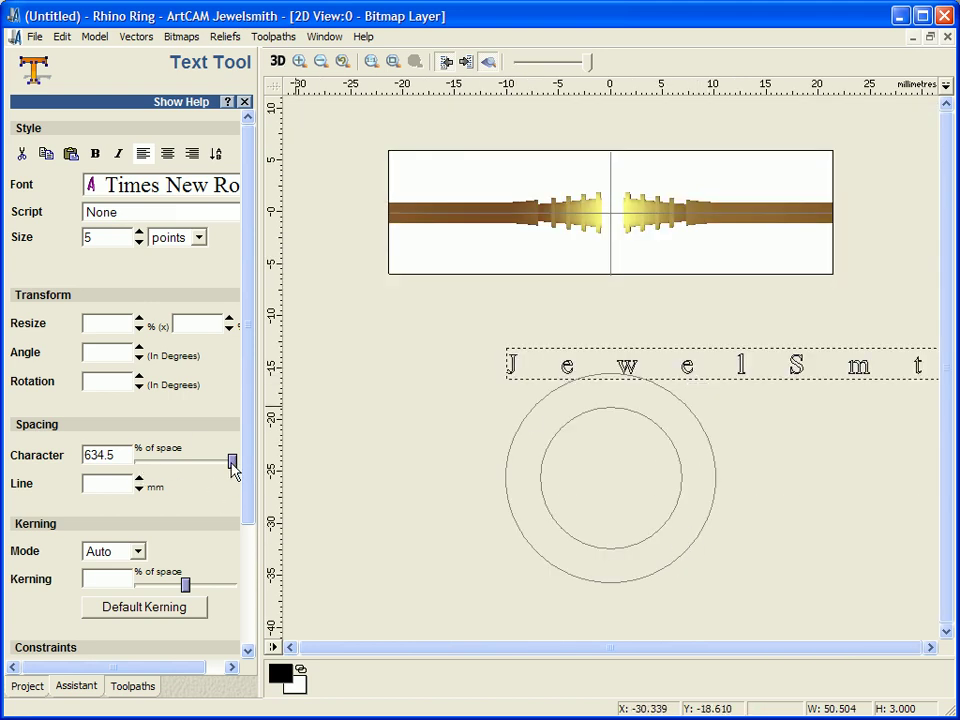
{"action": "left_click_drag", "start_coordinate": [231, 463], "coordinate": [186, 462]}
{"action": "scroll", "coordinate": [460, 388], "scroll_direction": "down", "scroll_amount": 1}
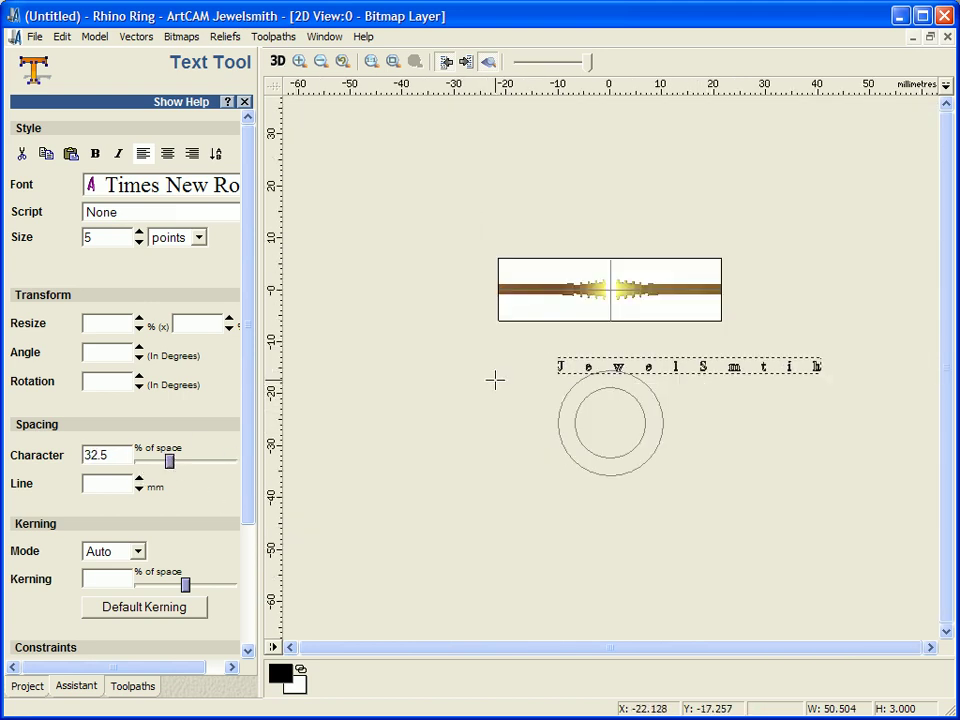
{"action": "left_click_drag", "start_coordinate": [820, 362], "coordinate": [516, 360]}
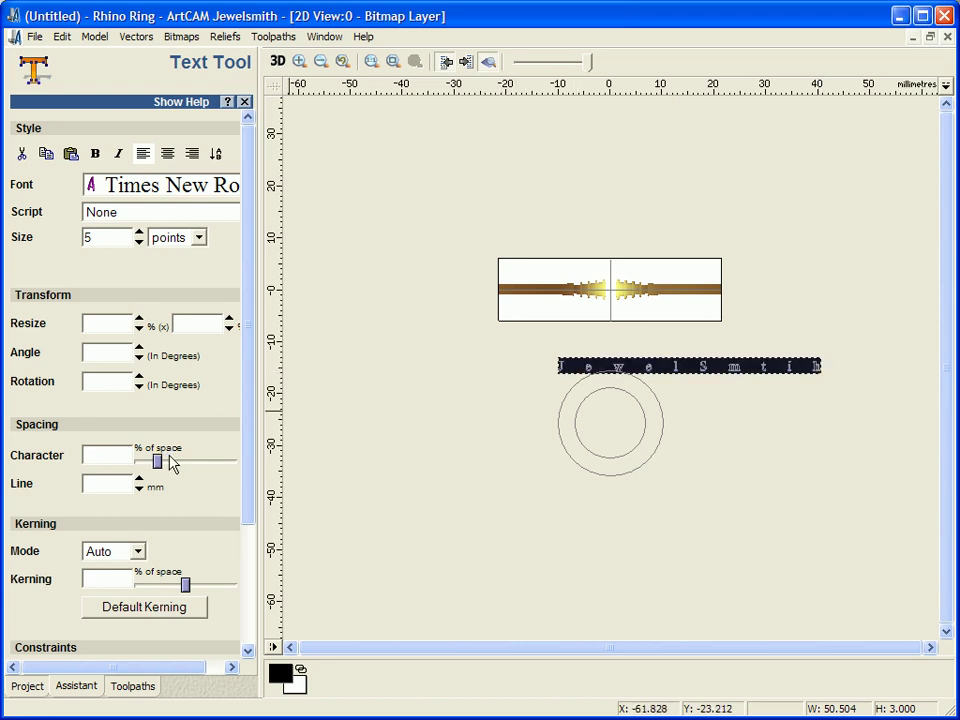
{"action": "left_click_drag", "start_coordinate": [163, 463], "coordinate": [174, 462]}
{"action": "scroll", "coordinate": [589, 381], "scroll_direction": "up", "scroll_amount": 2}
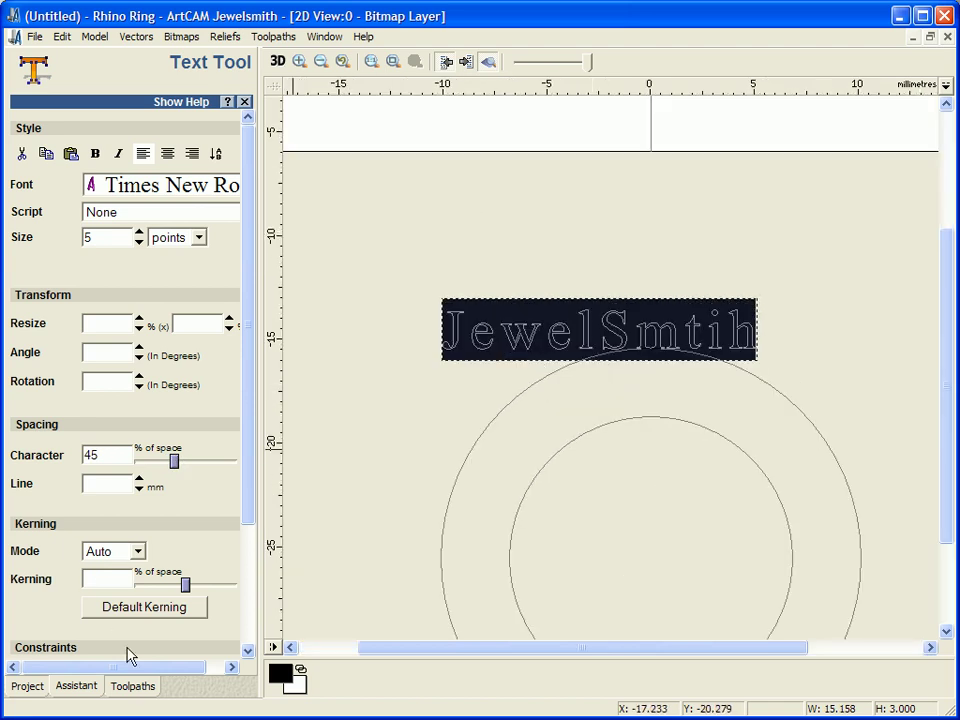
{"action": "scroll", "coordinate": [236, 611], "scroll_direction": "down", "scroll_amount": 5}
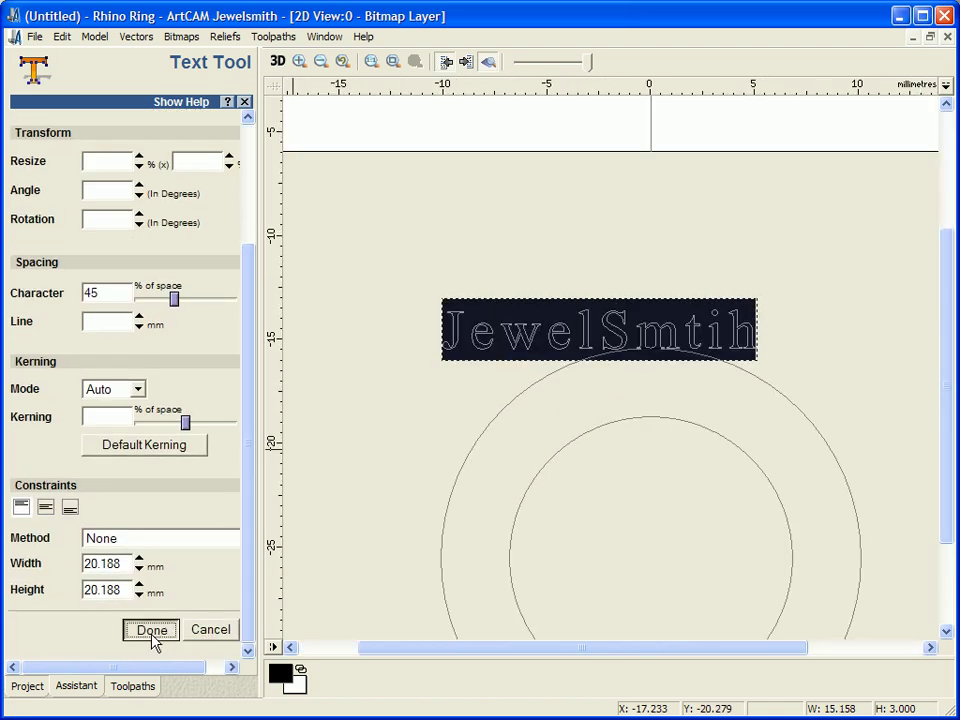
- Create the JewelSmtih text and move it up onto the ring shank strip
{"action": "left_click", "coordinate": [151, 632]}
{"action": "scroll", "coordinate": [557, 342], "scroll_direction": "down", "scroll_amount": 1}
{"action": "left_click_drag", "start_coordinate": [550, 368], "coordinate": [441, 214]}
{"action": "scroll", "coordinate": [485, 200], "scroll_direction": "up", "scroll_amount": 1}
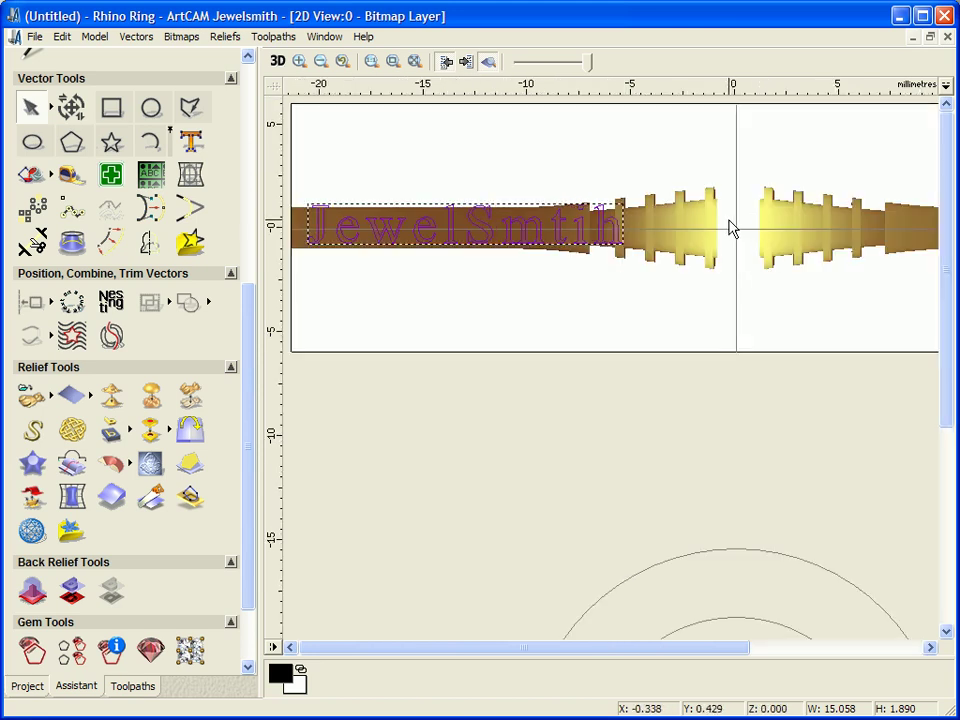
- Scale the text down to 10.298 × 1.293 mm and position it along the band
{"action": "left_click", "coordinate": [600, 228]}
{"action": "left_click_drag", "start_coordinate": [560, 226], "coordinate": [478, 224]}
{"action": "scroll", "coordinate": [508, 268], "scroll_direction": "up", "scroll_amount": 1}
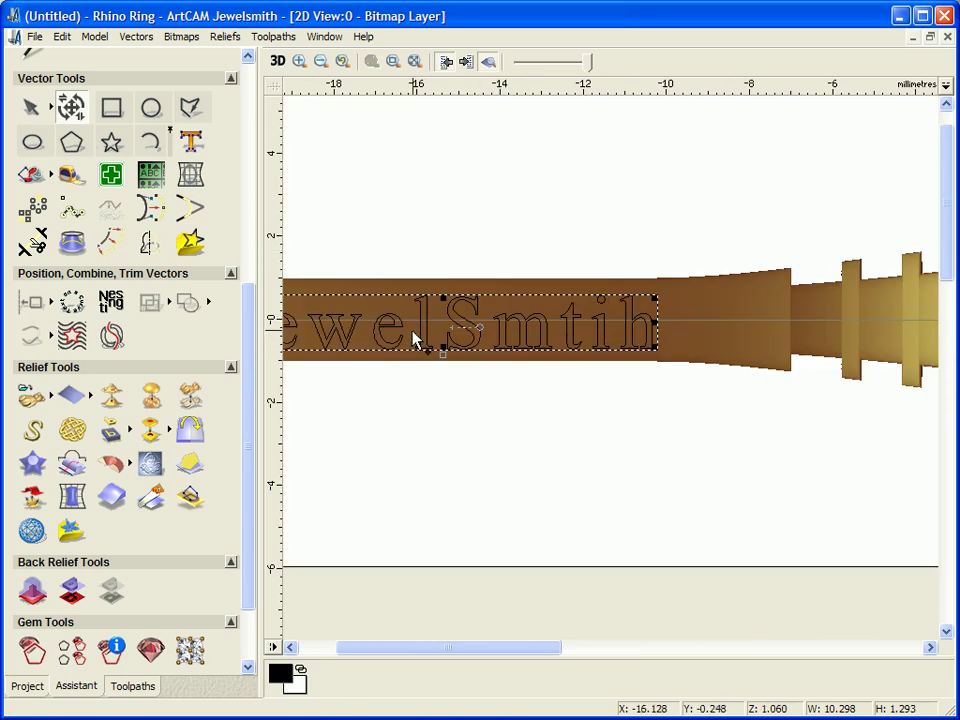
{"action": "left_click_drag", "start_coordinate": [415, 340], "coordinate": [426, 321]}
{"action": "scroll", "coordinate": [432, 332], "scroll_direction": "down", "scroll_amount": 1}
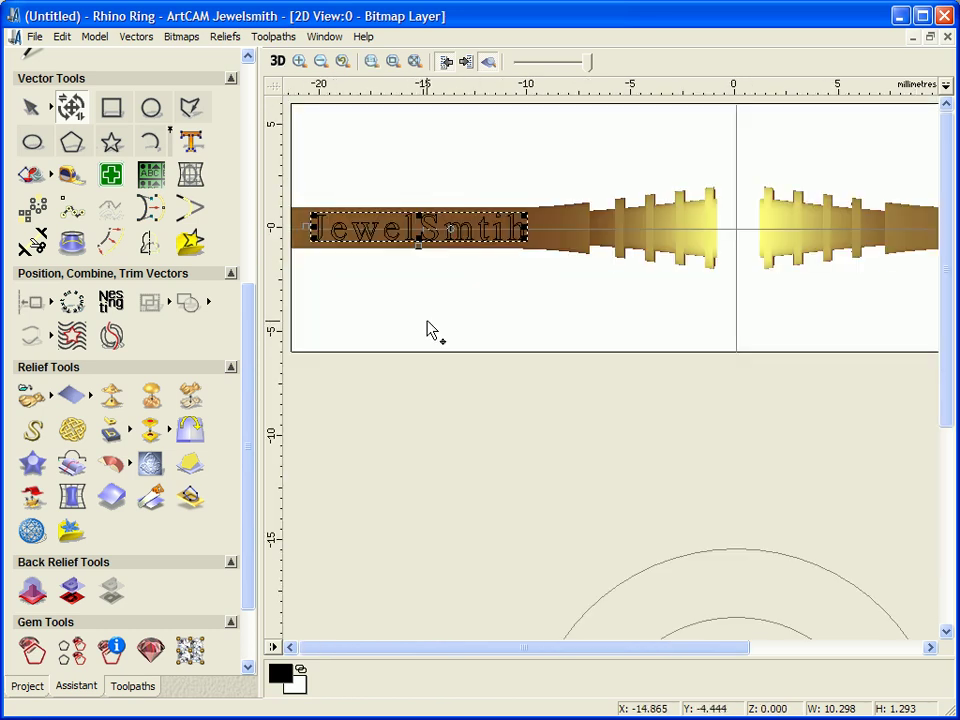
{"action": "scroll", "coordinate": [447, 292], "scroll_direction": "down", "scroll_amount": 1}
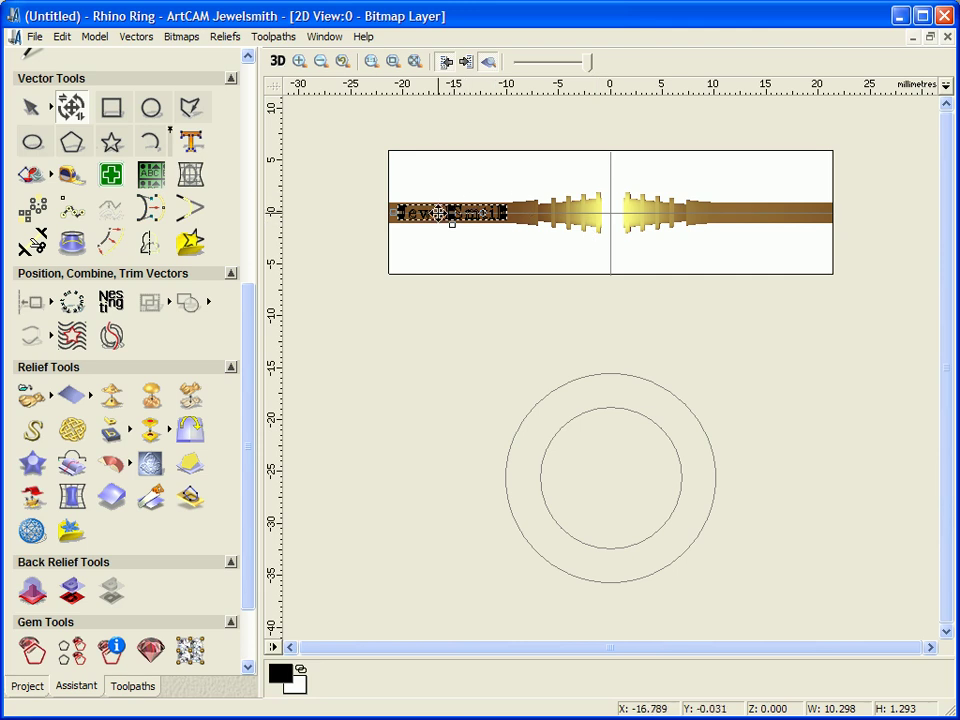
{"action": "double_click", "coordinate": [440, 219]}
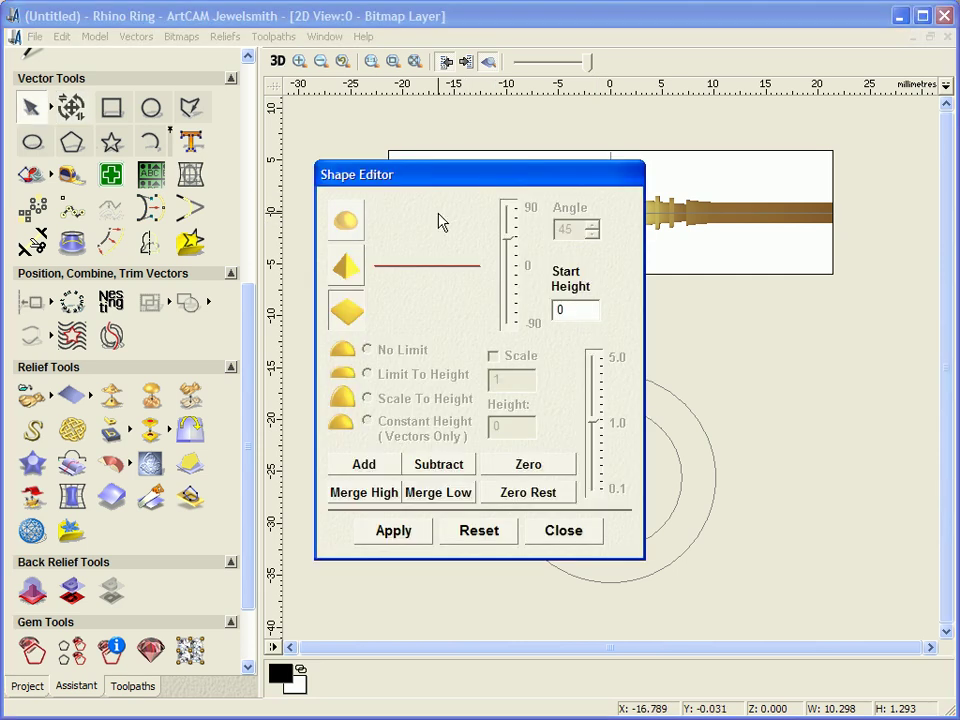
{"action": "left_click", "coordinate": [484, 62]}
{"action": "left_click", "coordinate": [893, 393]}
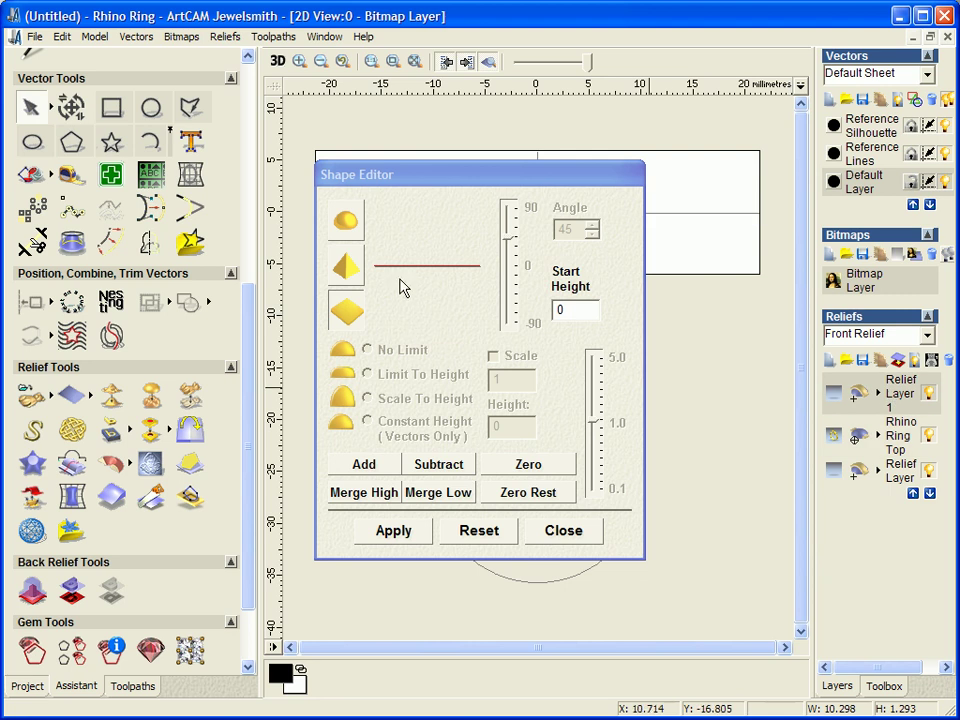
{"action": "left_click", "coordinate": [346, 266]}
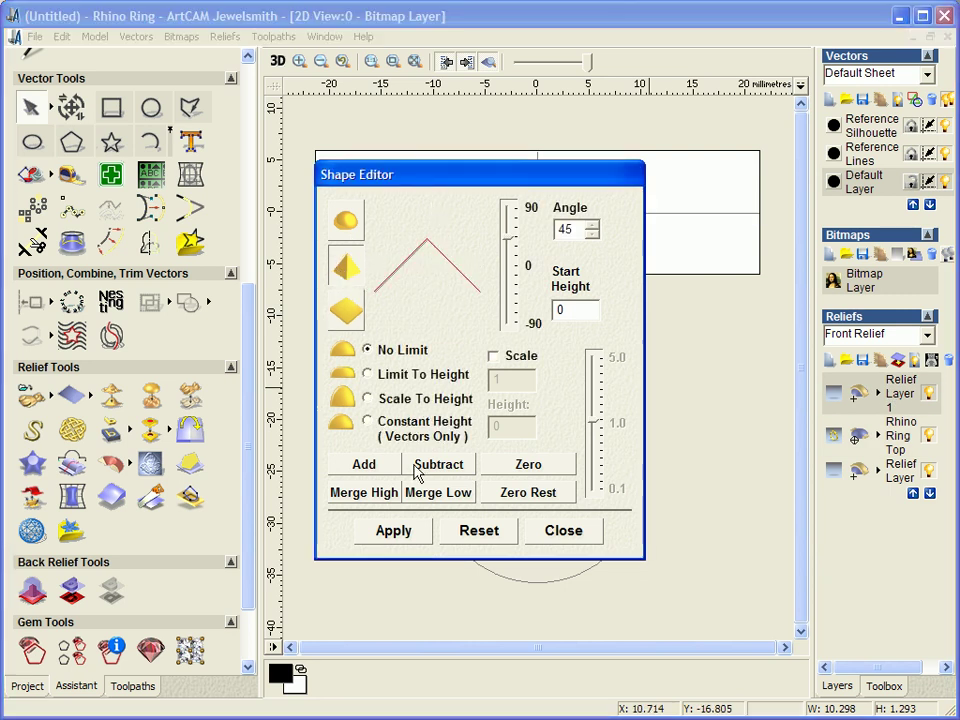
{"action": "left_click", "coordinate": [279, 62]}
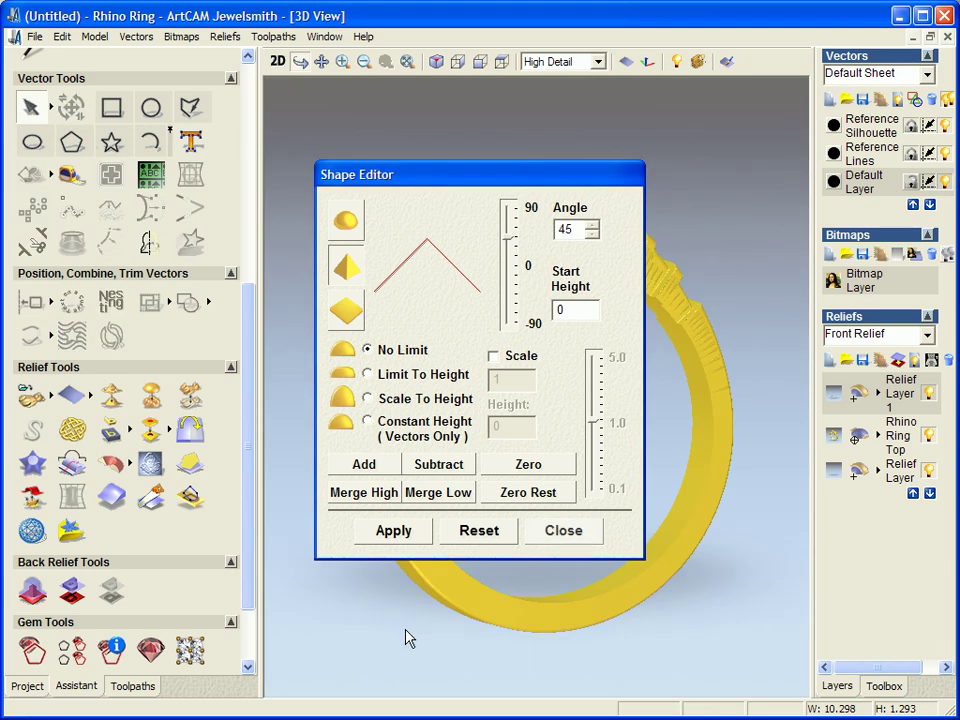
{"action": "left_click_drag", "start_coordinate": [407, 638], "coordinate": [515, 120]}
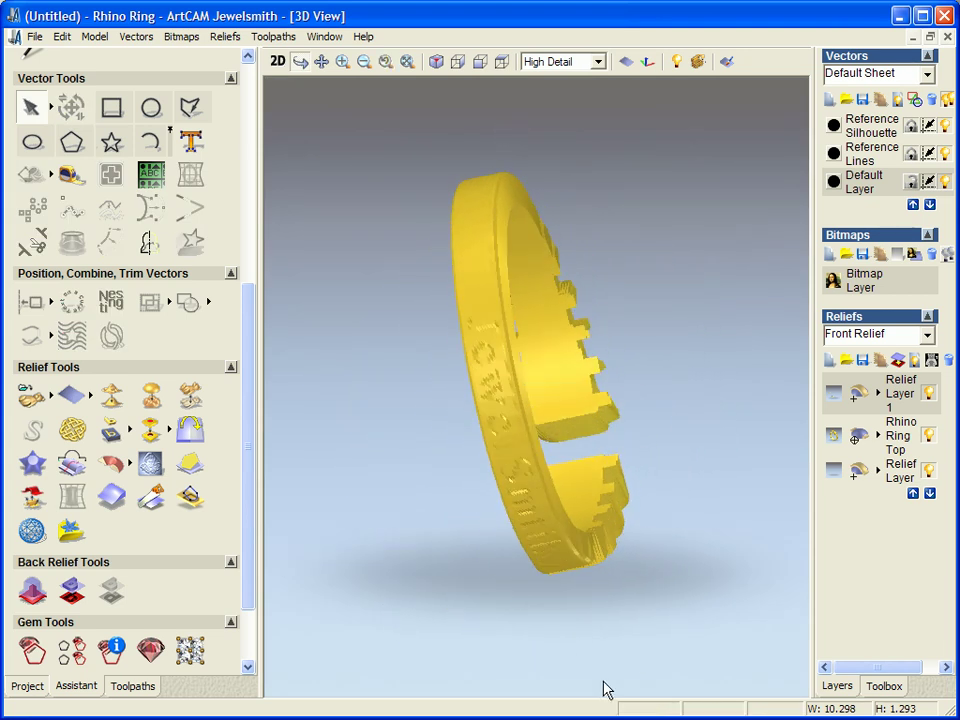
{"action": "left_click_drag", "start_coordinate": [605, 690], "coordinate": [431, 448]}
{"action": "middle_click_drag", "start_coordinate": [431, 448], "coordinate": [414, 491]}
{"action": "scroll", "coordinate": [501, 495], "scroll_direction": "up", "scroll_amount": 3}
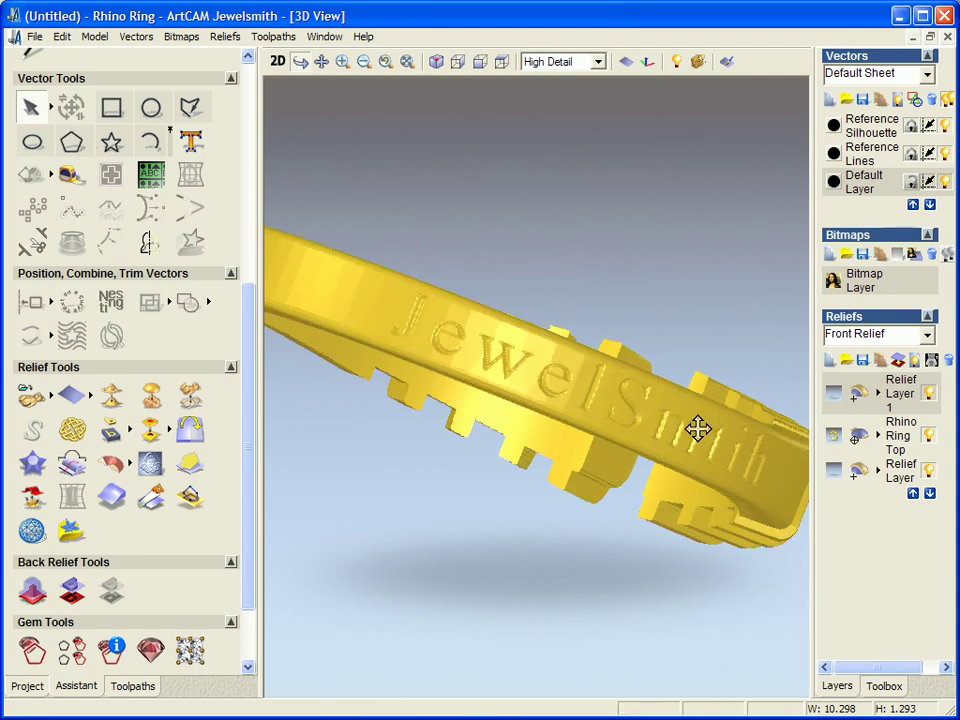
{"action": "left_click_drag", "start_coordinate": [698, 428], "coordinate": [480, 300]}
{"action": "left_click_drag", "start_coordinate": [595, 295], "coordinate": [525, 171]}
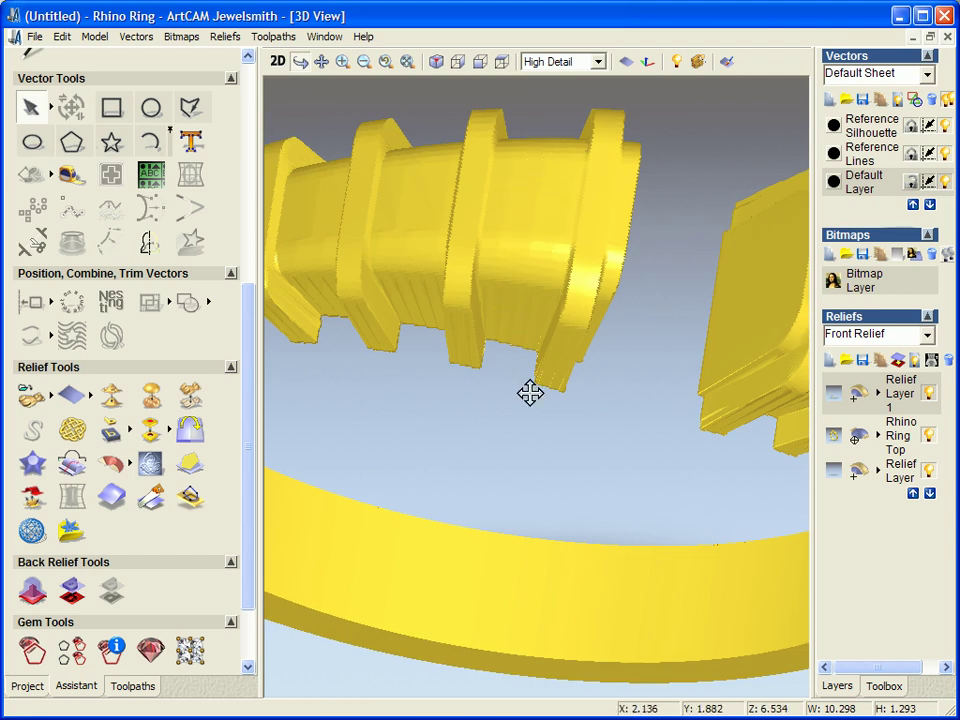
{"action": "left_click_drag", "start_coordinate": [606, 452], "coordinate": [637, 524]}
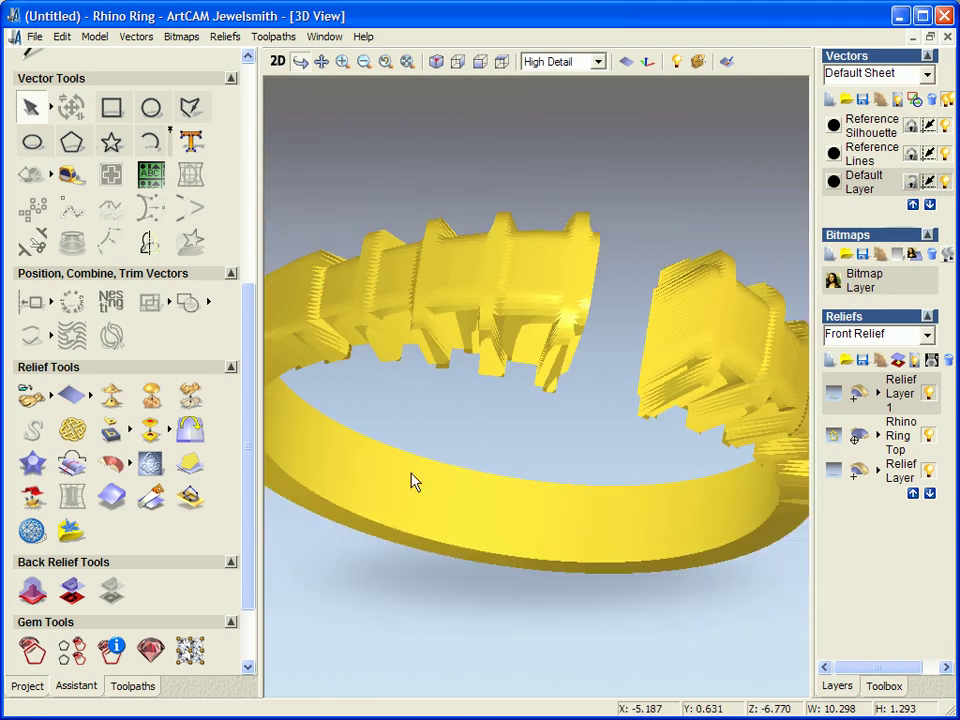
{"action": "left_click_drag", "start_coordinate": [415, 482], "coordinate": [519, 373]}
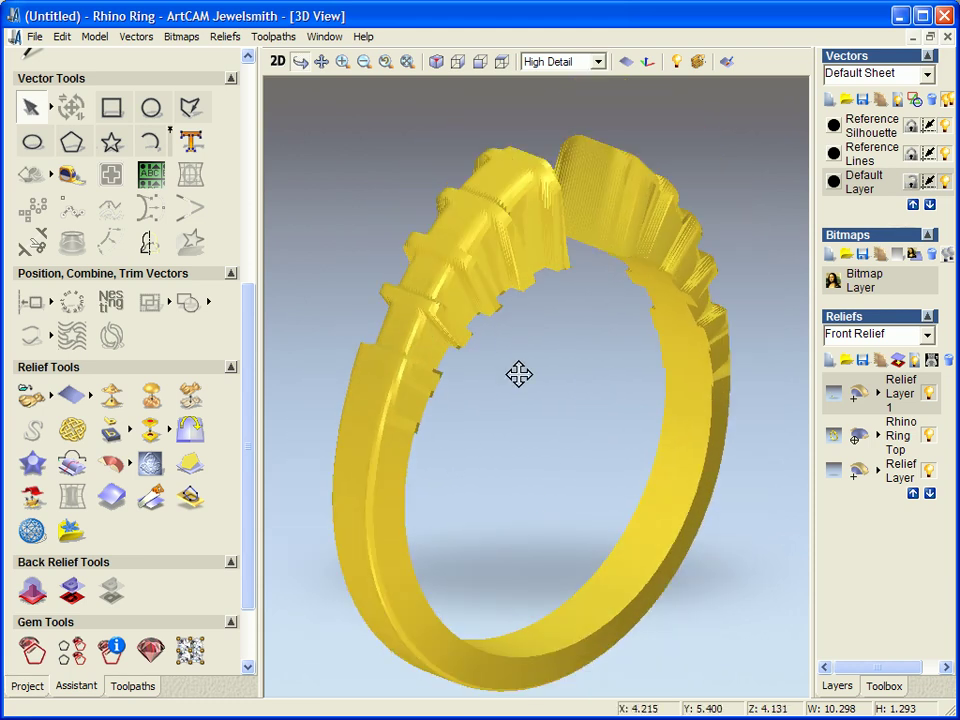
{"action": "scroll", "coordinate": [246, 596], "scroll_direction": "down", "scroll_amount": 2}
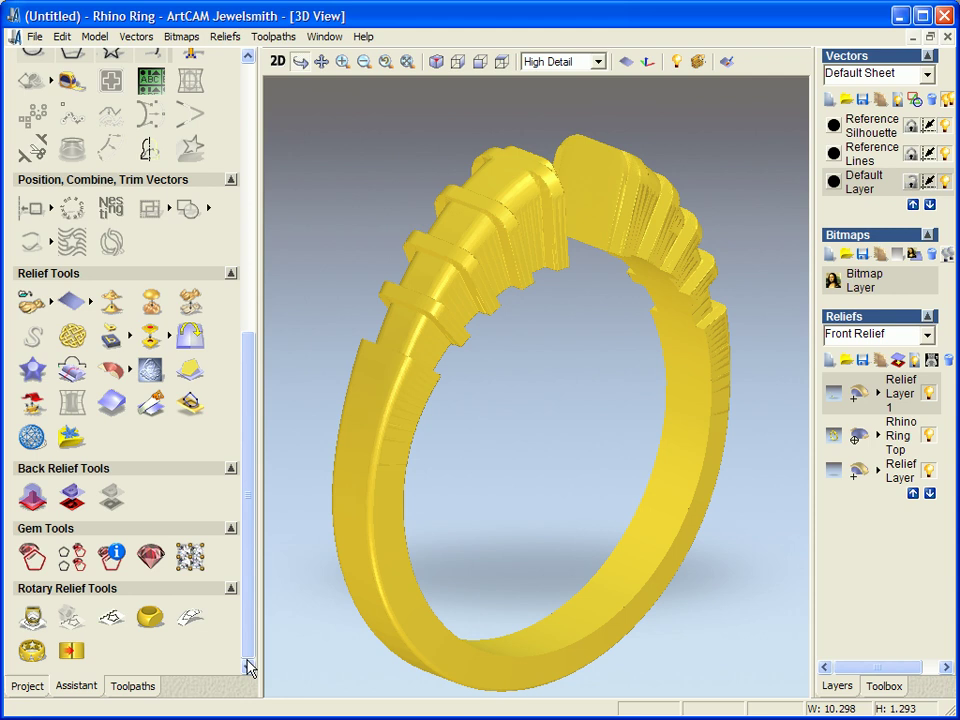
{"action": "mouse_move", "coordinate": [285, 589]}
{"action": "left_mouse_down"}
{"action": "mouse_move", "coordinate": [509, 228]}
{"action": "mouse_move", "coordinate": [467, 525]}
{"action": "mouse_move", "coordinate": [297, 583]}
{"action": "left_mouse_up"}
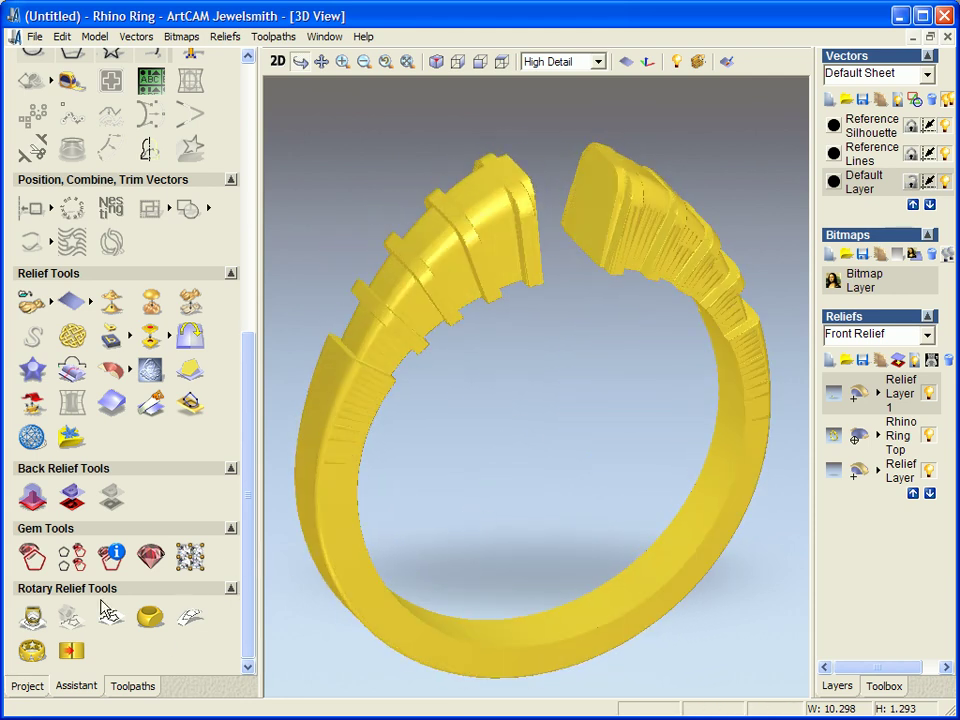
- Mesh the ring relief into 29262 triangles with Mesh Creator
{"action": "left_click", "coordinate": [32, 437]}
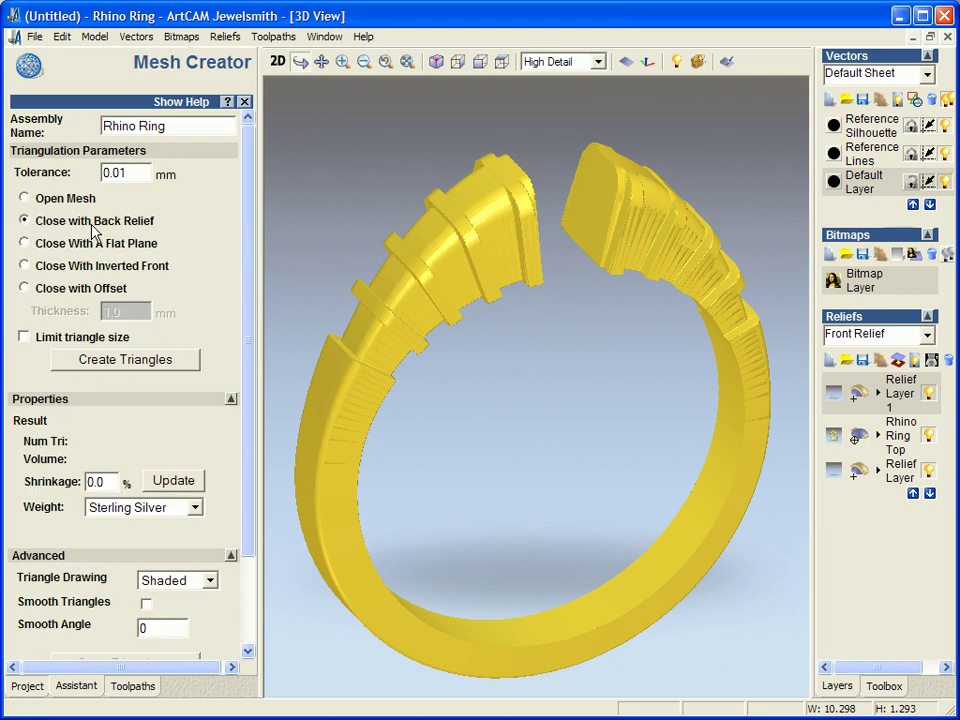
{"action": "left_click", "coordinate": [130, 361]}
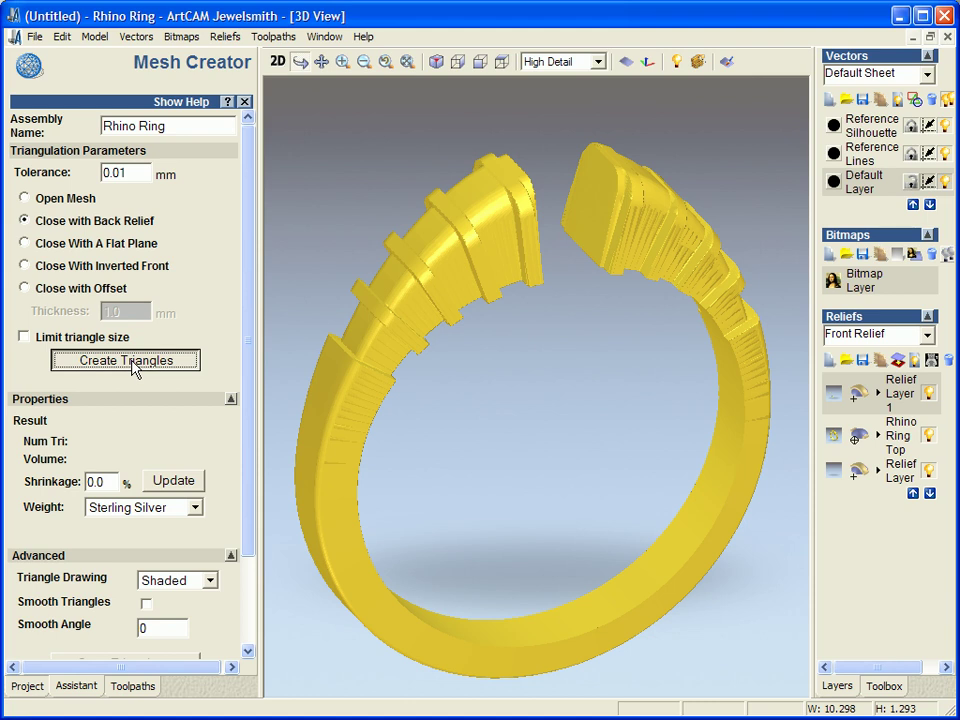
{"action": "left_click", "coordinate": [132, 362]}
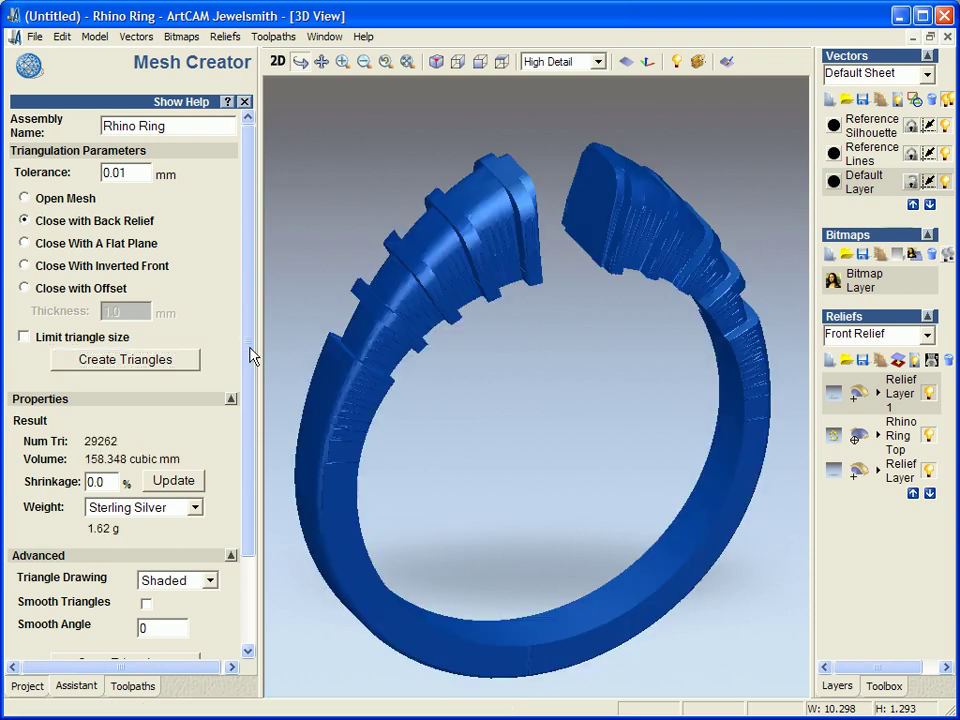
{"action": "left_click_drag", "start_coordinate": [250, 357], "coordinate": [261, 549]}
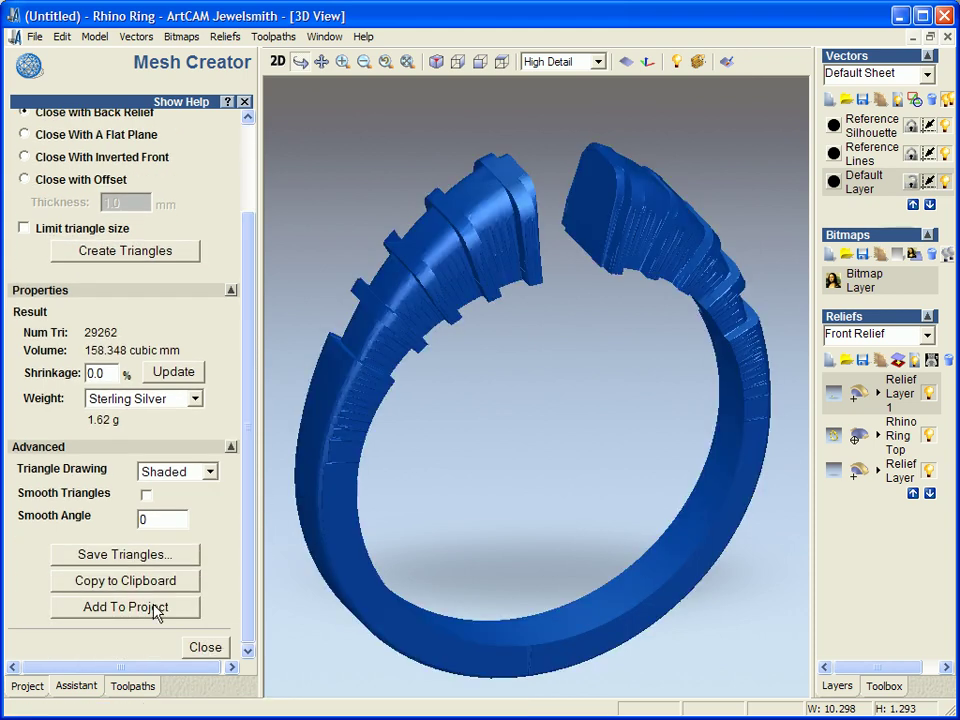
- Set the weight metal to 14ct Gold (2.2 g) and add the mesh to the project
{"action": "left_click", "coordinate": [110, 398]}
{"action": "left_click", "coordinate": [128, 435]}
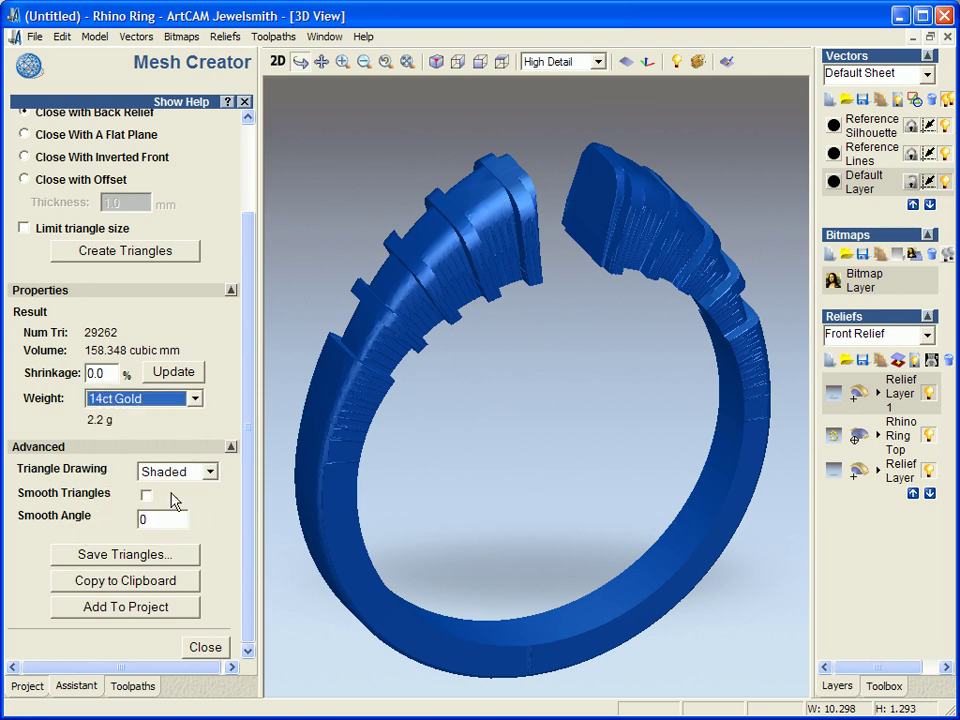
{"action": "mouse_move", "coordinate": [335, 515]}
{"action": "left_mouse_down"}
{"action": "mouse_move", "coordinate": [355, 519]}
{"action": "mouse_move", "coordinate": [340, 532]}
{"action": "left_mouse_up"}
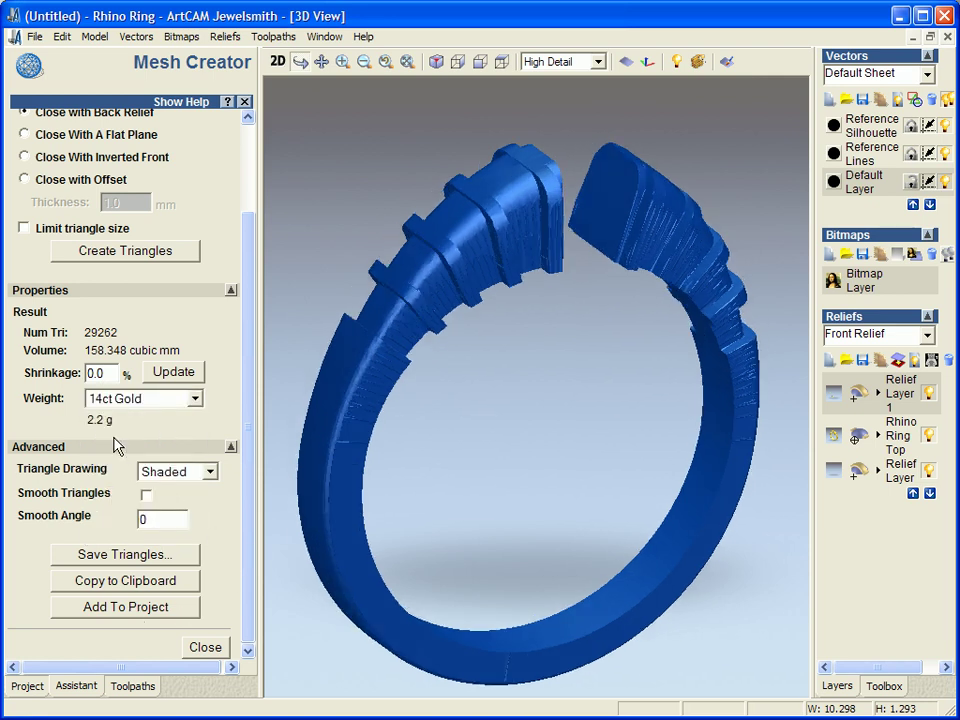
{"action": "left_click", "coordinate": [134, 610]}
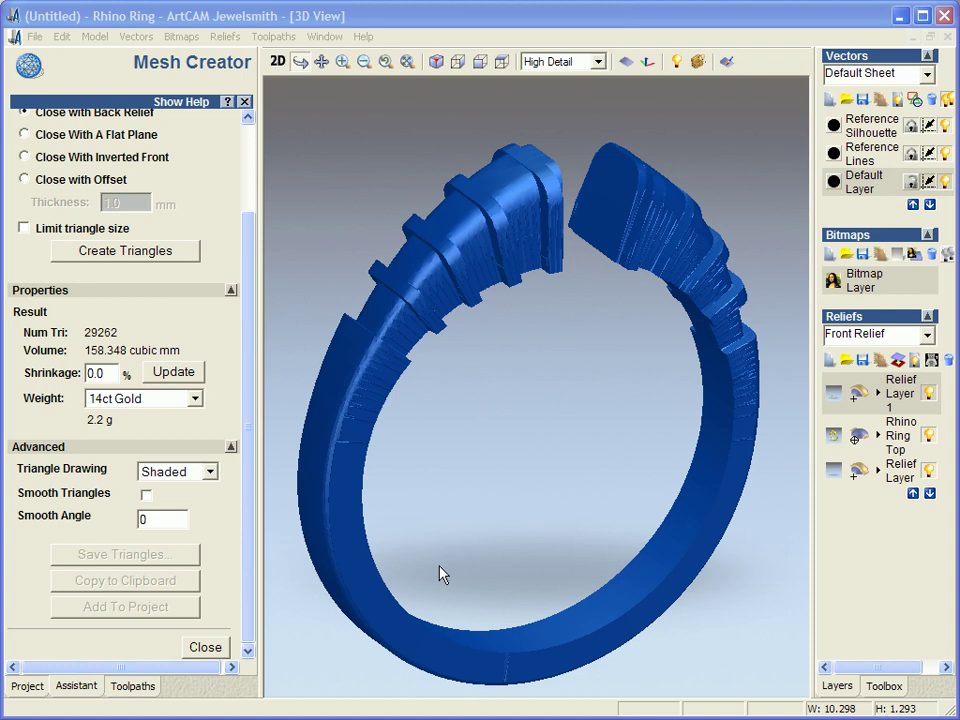
{"action": "left_click", "coordinate": [480, 400]}
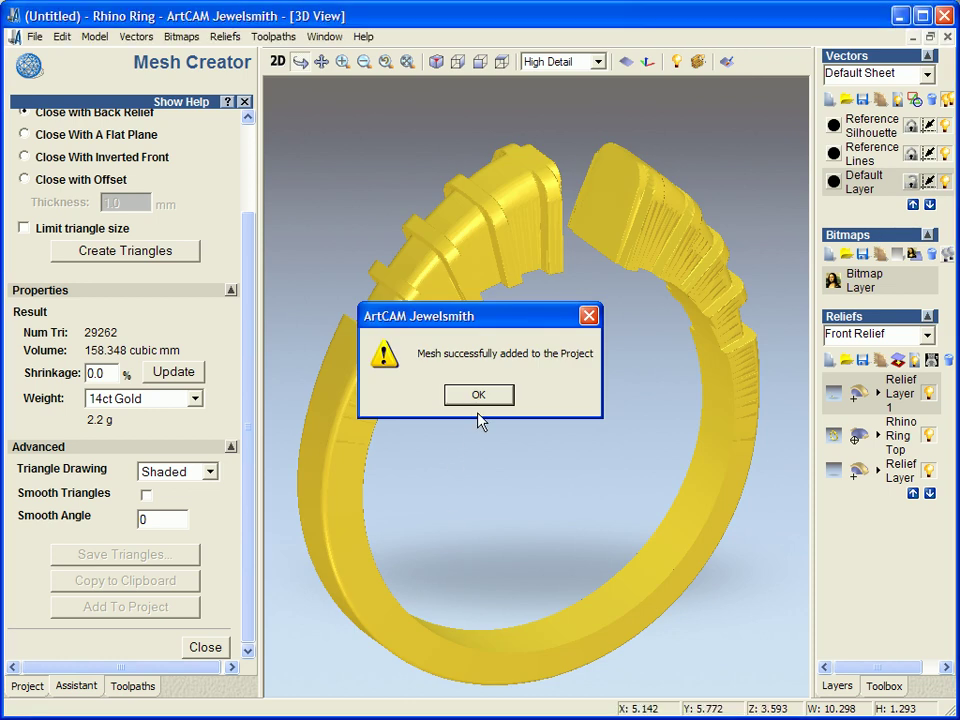
{"action": "left_click_drag", "start_coordinate": [493, 384], "coordinate": [478, 322]}
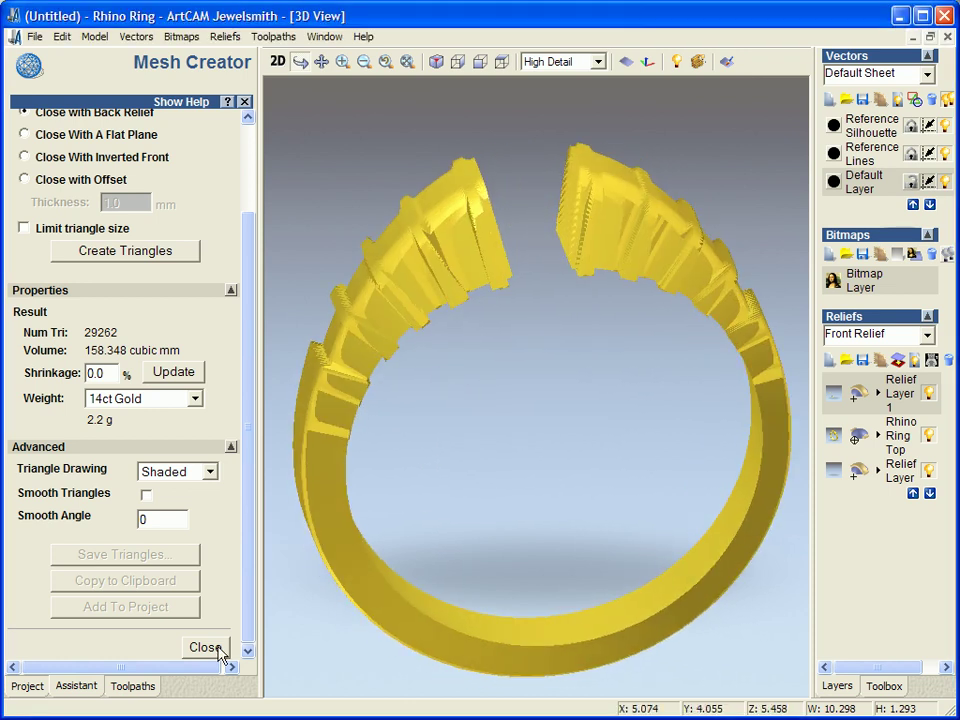
{"action": "left_click", "coordinate": [205, 647]}
- Close the Rhino Ring model from the Project tree, saving its changes
{"action": "left_click", "coordinate": [27, 686]}
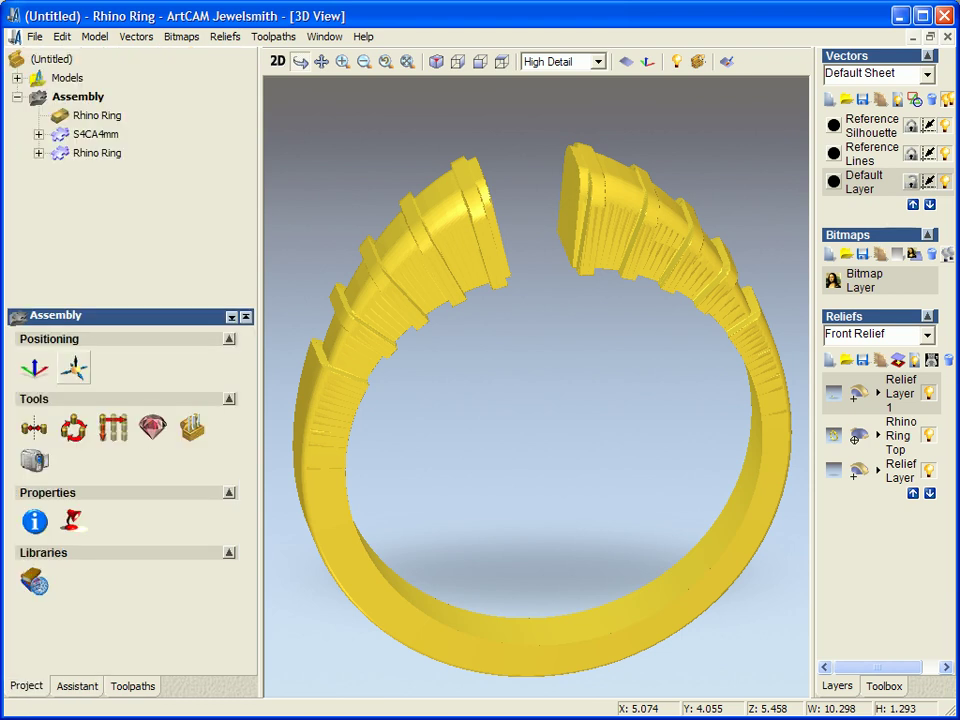
{"action": "left_click", "coordinate": [17, 77]}
{"action": "left_click", "coordinate": [90, 97]}
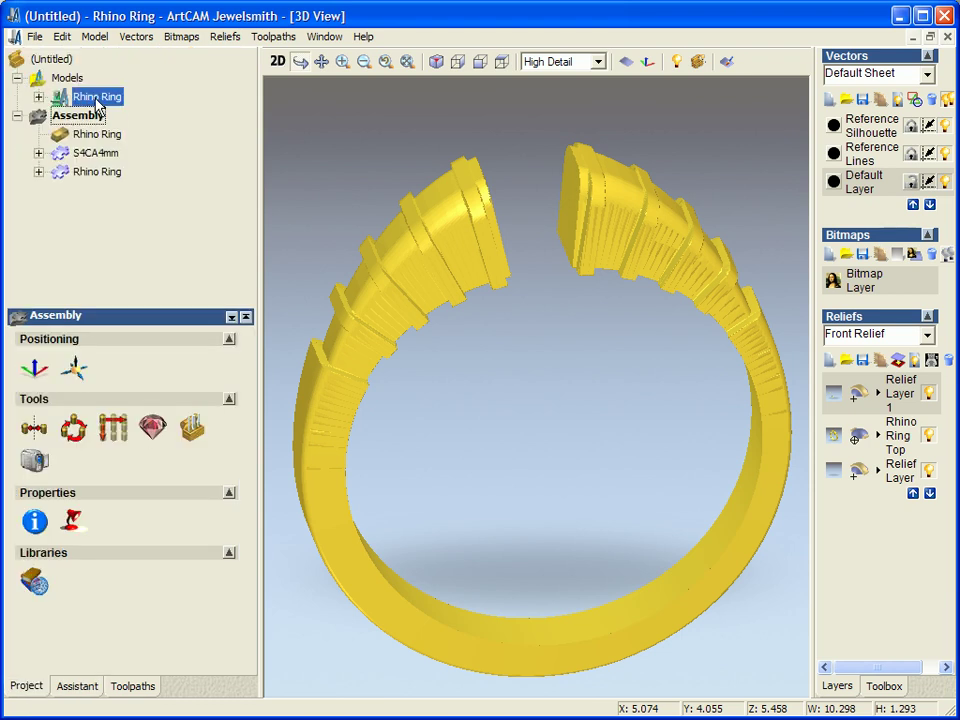
{"action": "right_click", "coordinate": [96, 104]}
{"action": "left_click", "coordinate": [137, 135]}
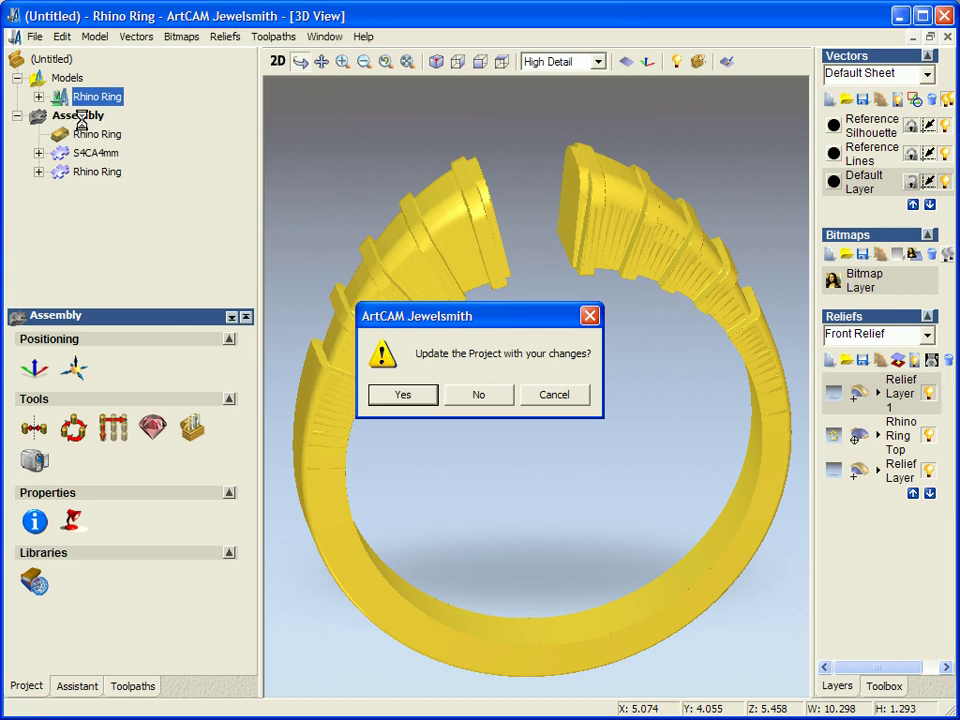
{"action": "left_click", "coordinate": [388, 394]}
- Show the assembly, hide the Rhino Ring mesh, and inspect the amethyst setting from several angles
{"action": "right_click", "coordinate": [79, 120]}
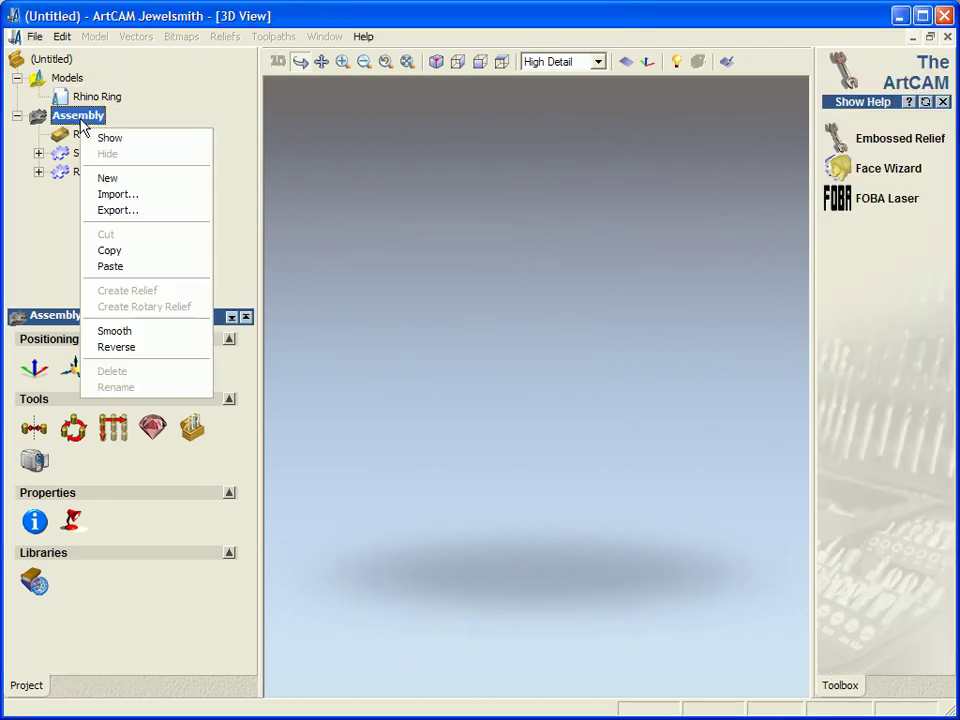
{"action": "left_click", "coordinate": [102, 136]}
{"action": "left_click_drag", "start_coordinate": [446, 368], "coordinate": [636, 373]}
{"action": "left_click", "coordinate": [92, 134]}
{"action": "right_click", "coordinate": [78, 137]}
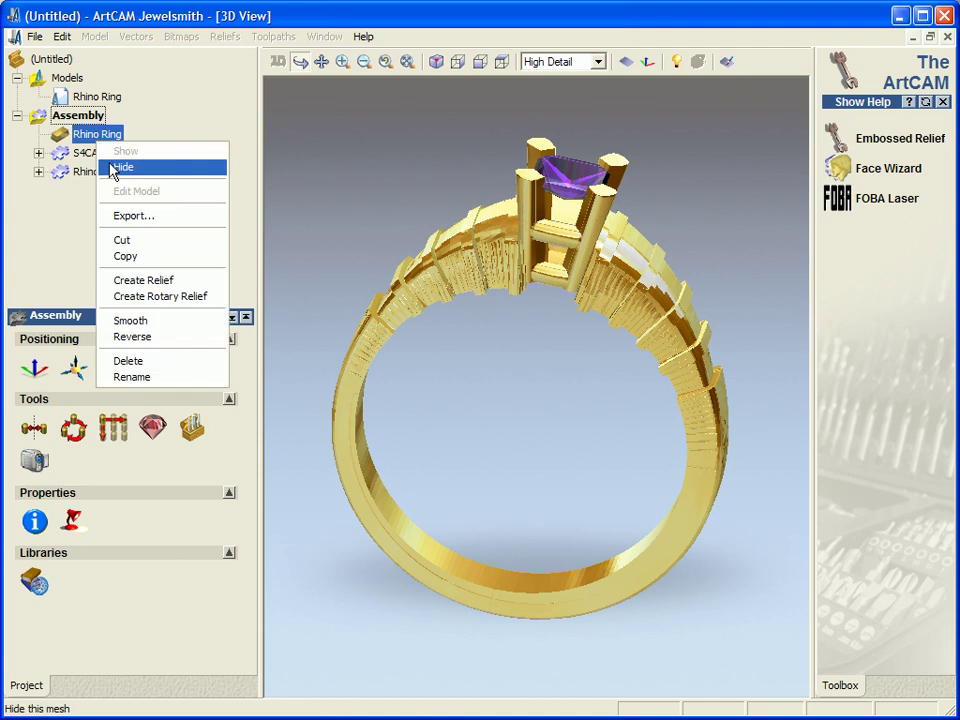
{"action": "left_click", "coordinate": [118, 165]}
{"action": "left_click_drag", "start_coordinate": [467, 279], "coordinate": [516, 444]}
{"action": "left_click_drag", "start_coordinate": [364, 444], "coordinate": [551, 394]}
{"action": "left_click_drag", "start_coordinate": [569, 325], "coordinate": [332, 450]}
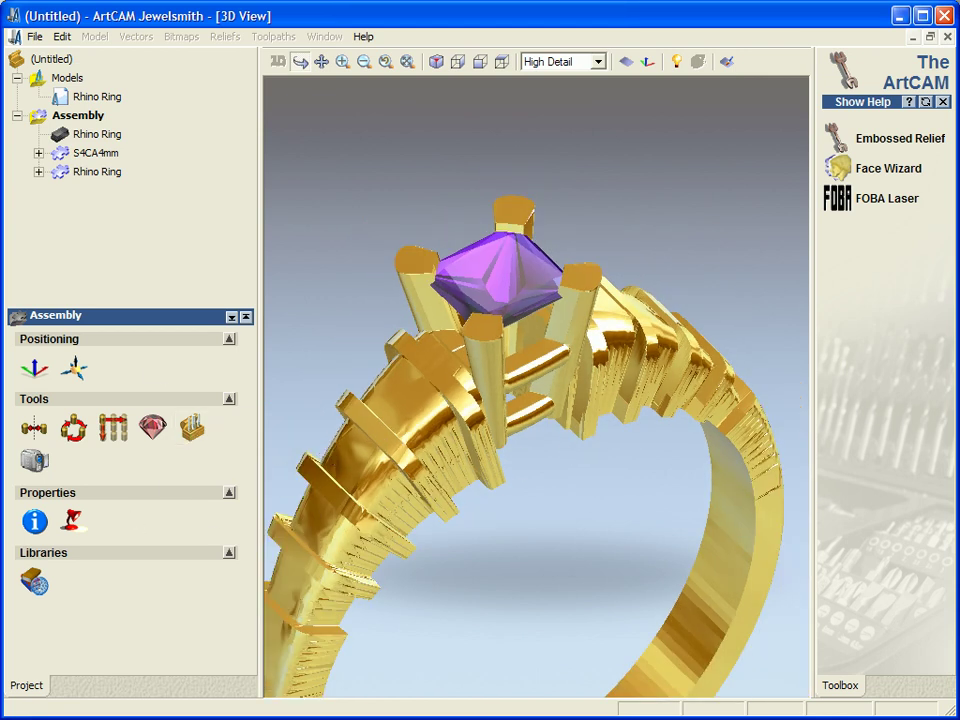
{"action": "left_click", "coordinate": [76, 114]}
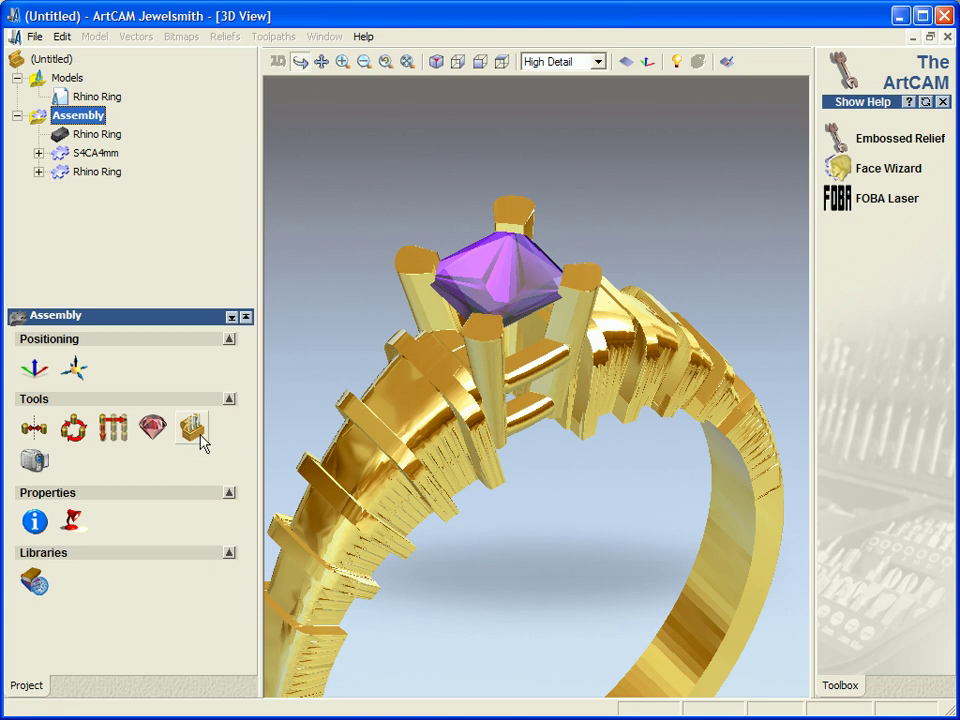
- Open Multi-Sided Machining for the ring and dismiss the Browse folder picker without changing the output folder
{"action": "left_click", "coordinate": [201, 443]}
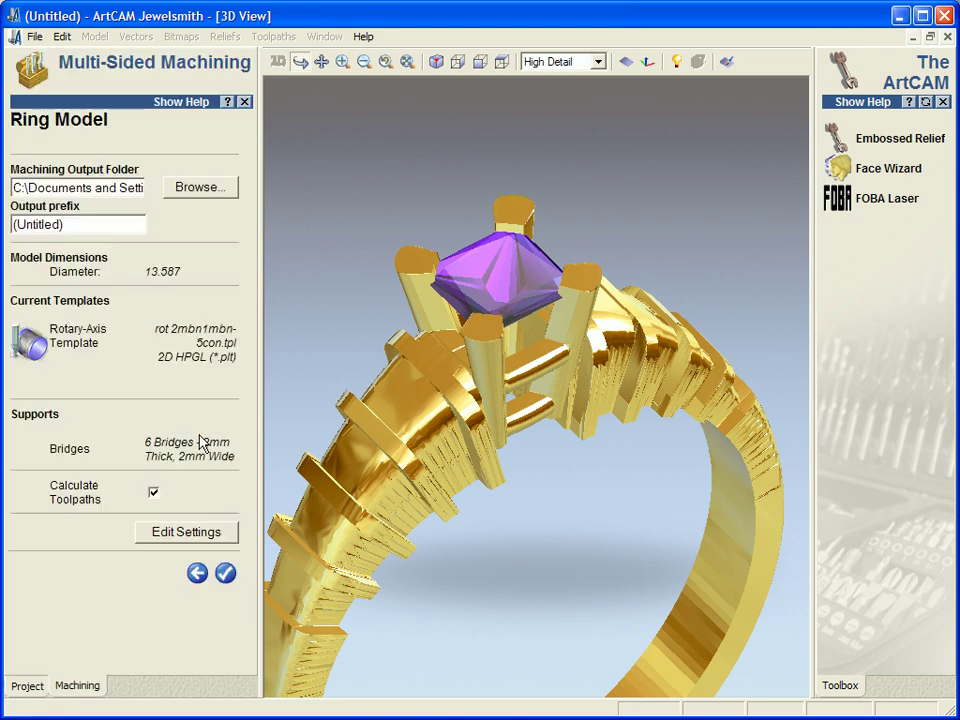
{"action": "left_click", "coordinate": [196, 190]}
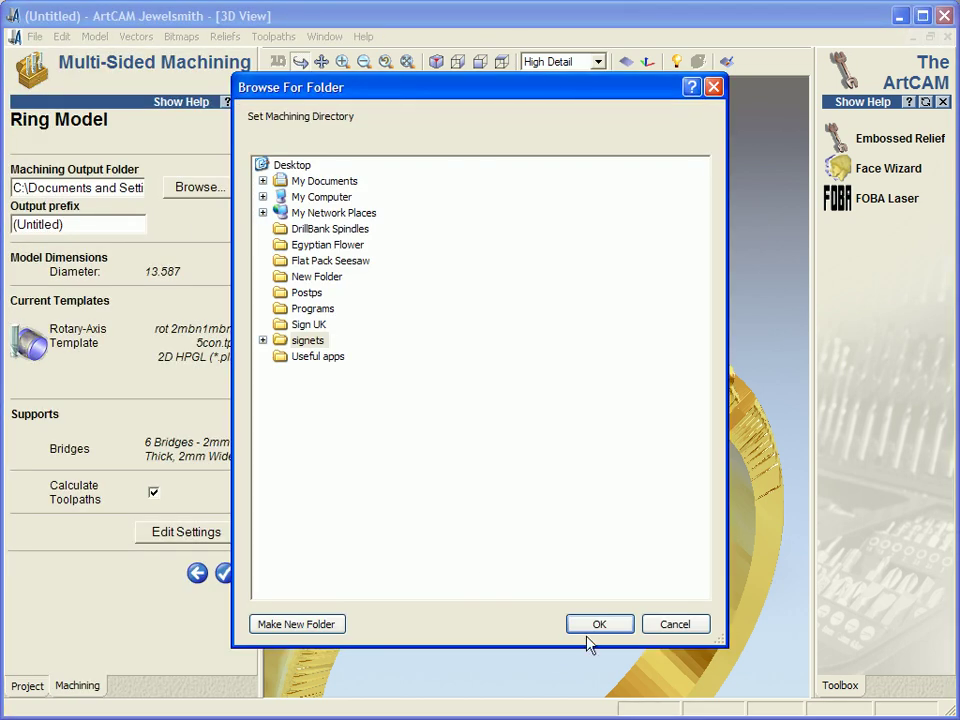
{"action": "left_click", "coordinate": [672, 630]}
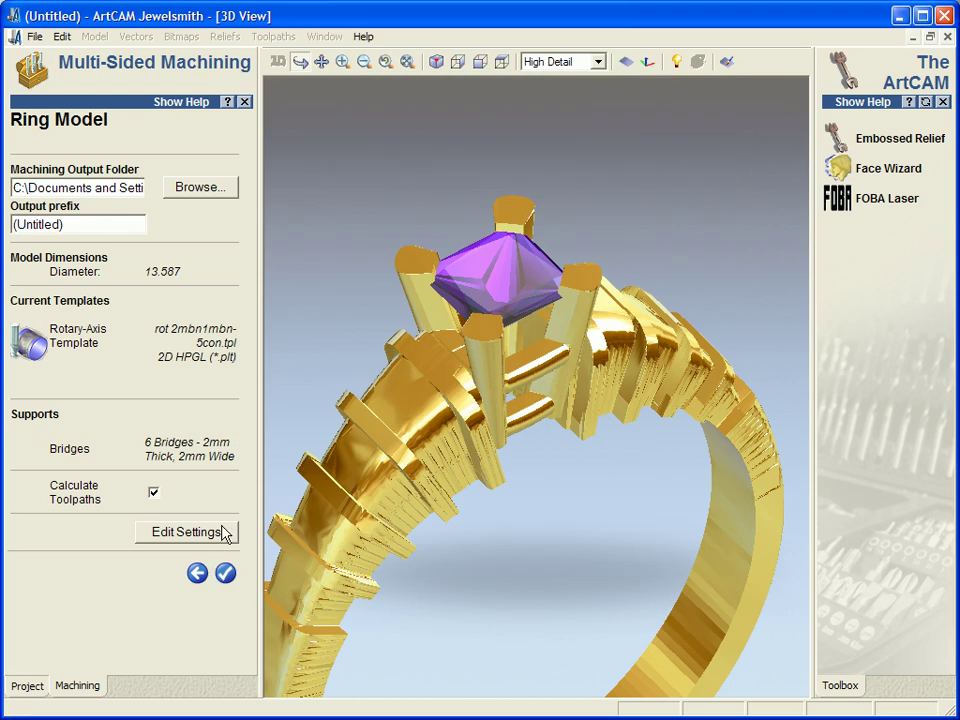
{"action": "scroll", "coordinate": [377, 518], "scroll_direction": "down", "scroll_amount": 3}
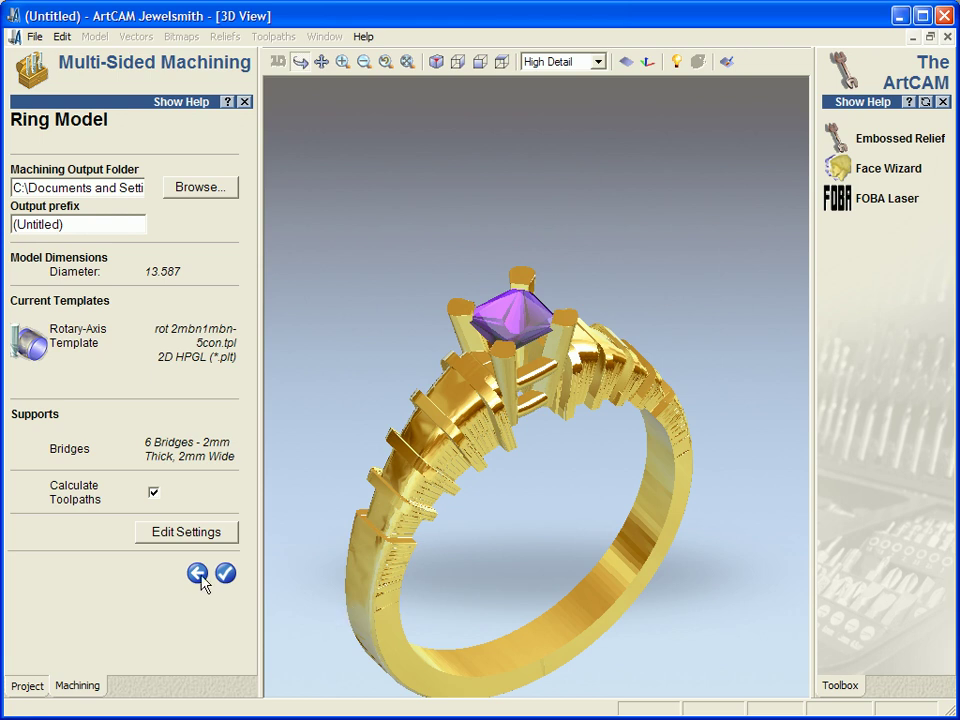
- Leave the machining setup and orbit the finished ring to side-on and three-quarter views
{"action": "left_click_drag", "start_coordinate": [444, 600], "coordinate": [643, 519]}
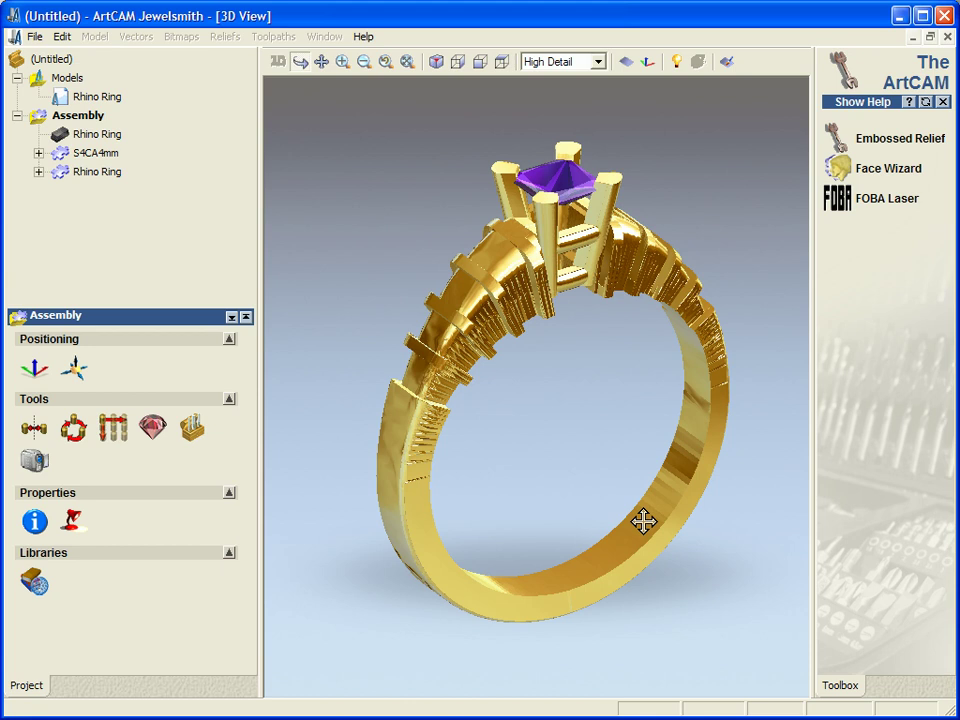
{"action": "left_click_drag", "start_coordinate": [564, 403], "coordinate": [526, 492]}
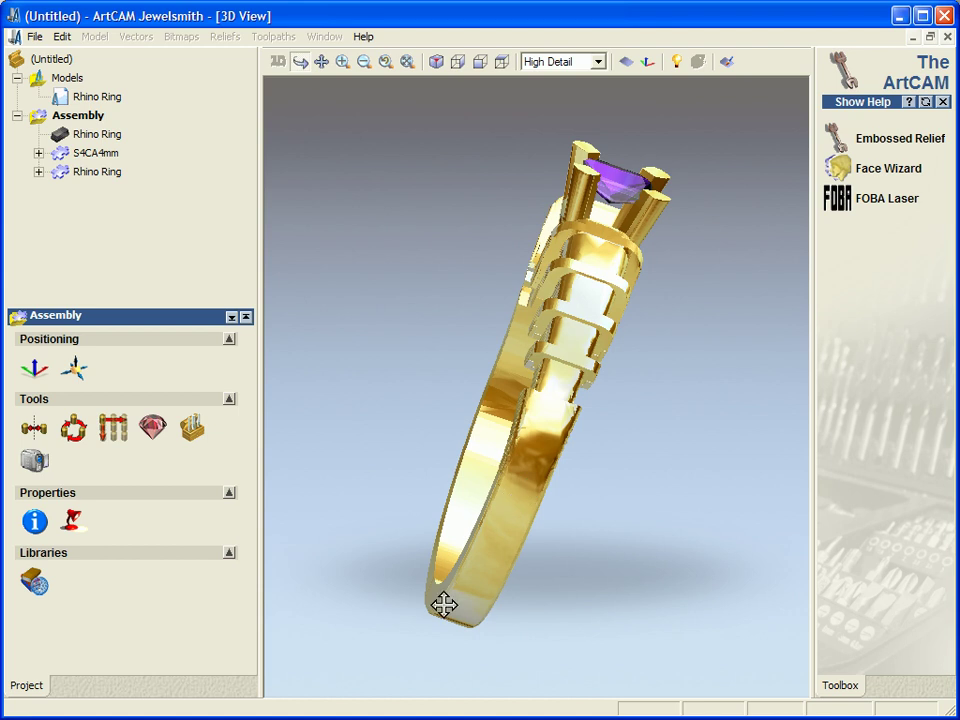
{"action": "left_click_drag", "start_coordinate": [460, 521], "coordinate": [450, 320]}
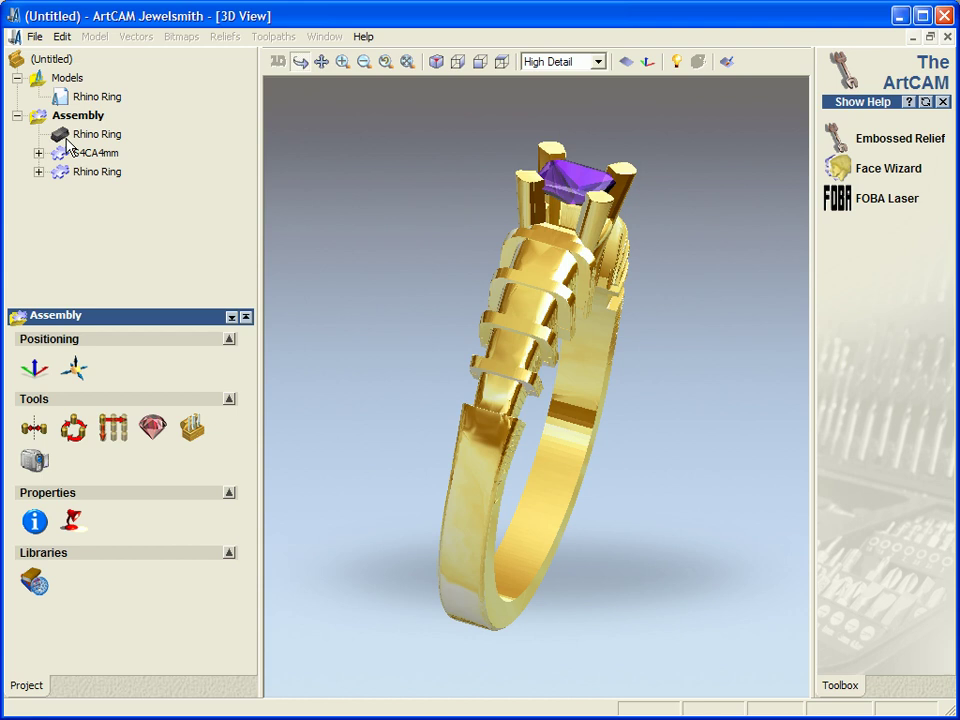